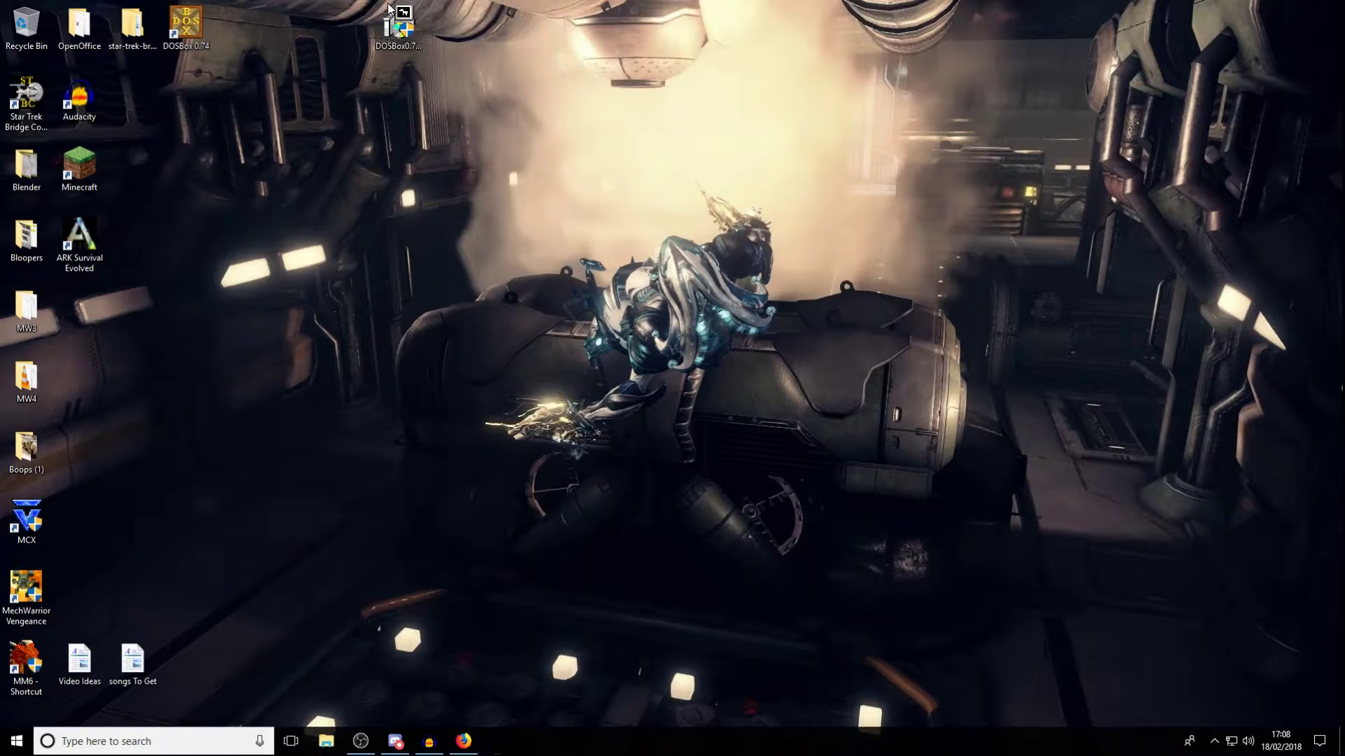
Step: Review the DOSBox installer on the desktop and its download page on dosbox.com, then close the browser
left_click(186, 24)
left_click(392, 10)
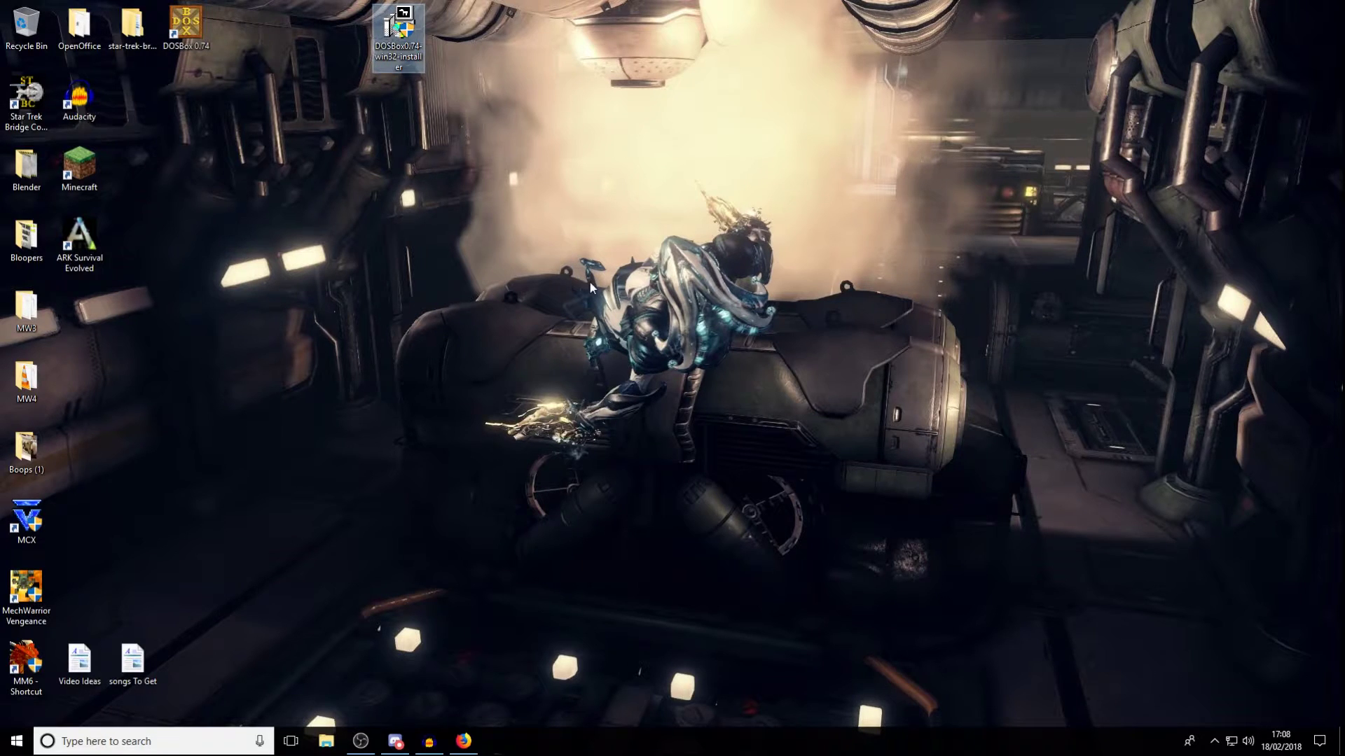
left_click(462, 739)
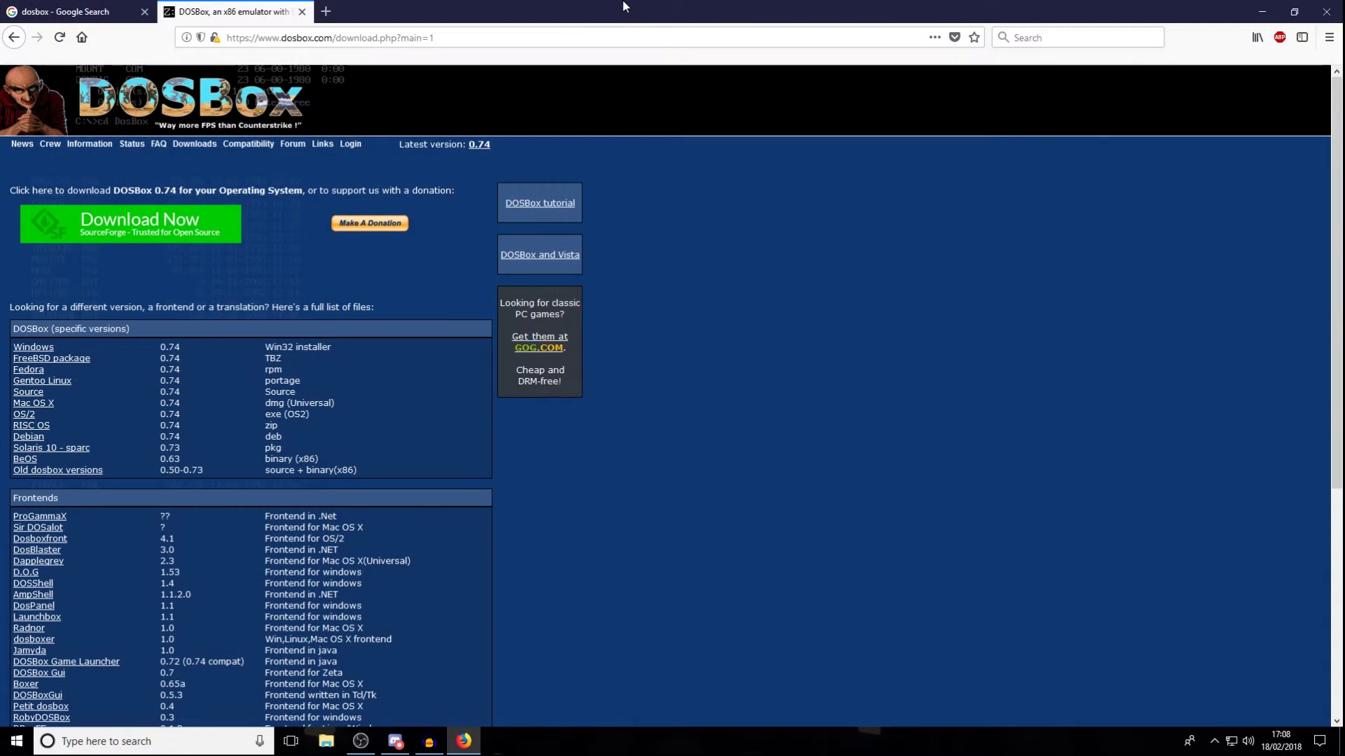
key("ctrl+shift+Tab")
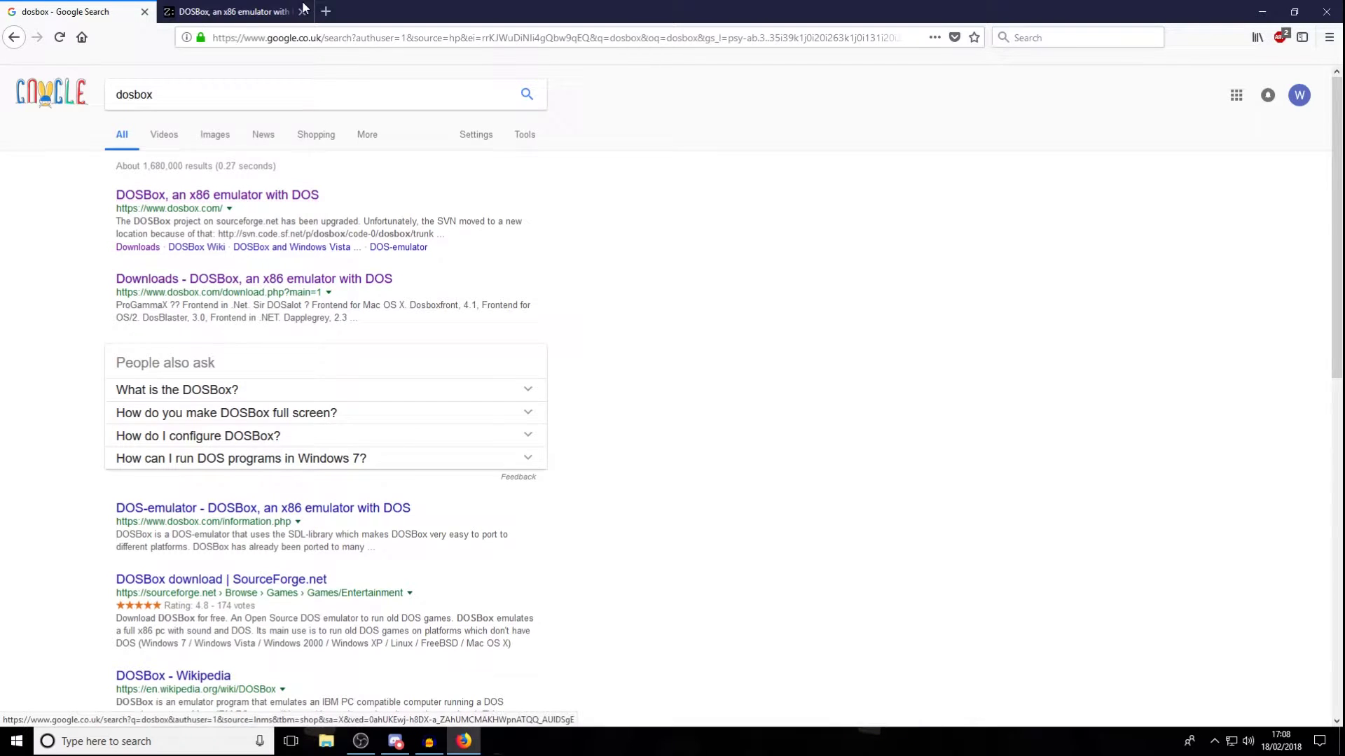
left_click(211, 12)
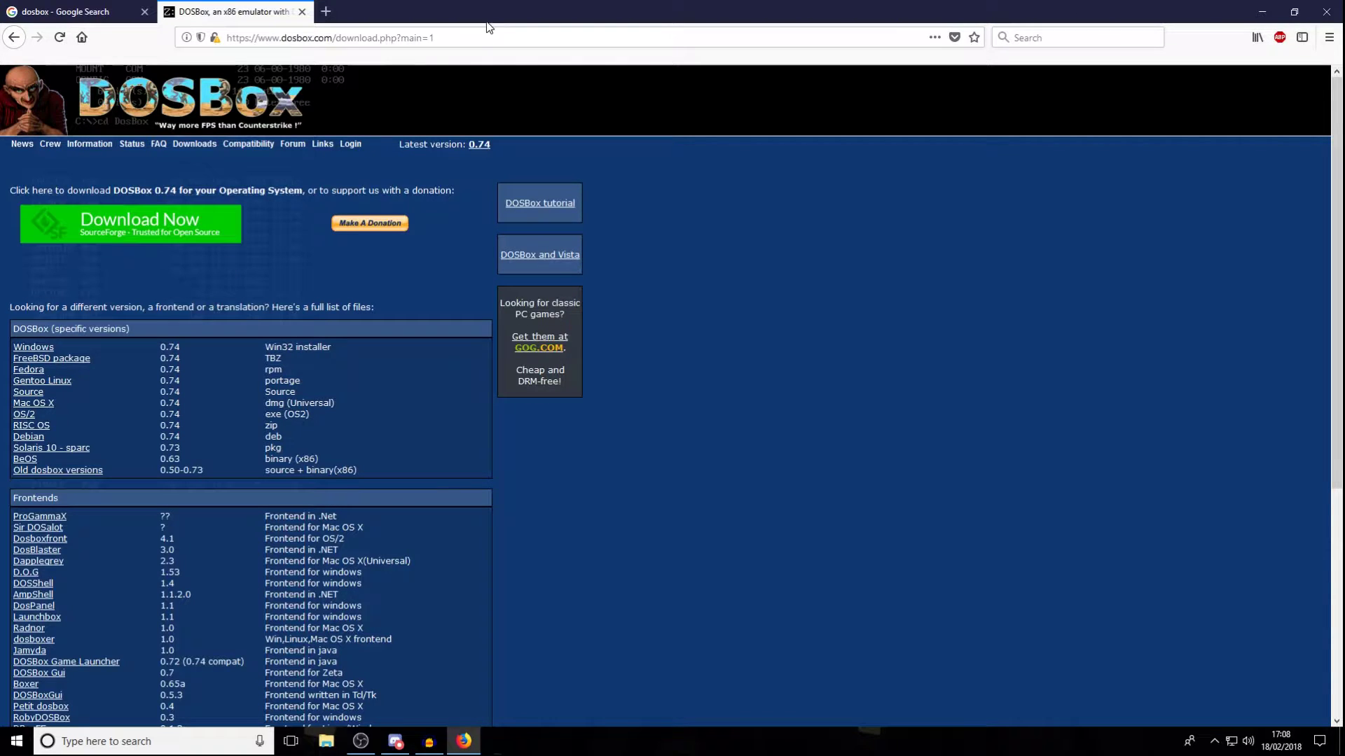
left_click(1326, 11)
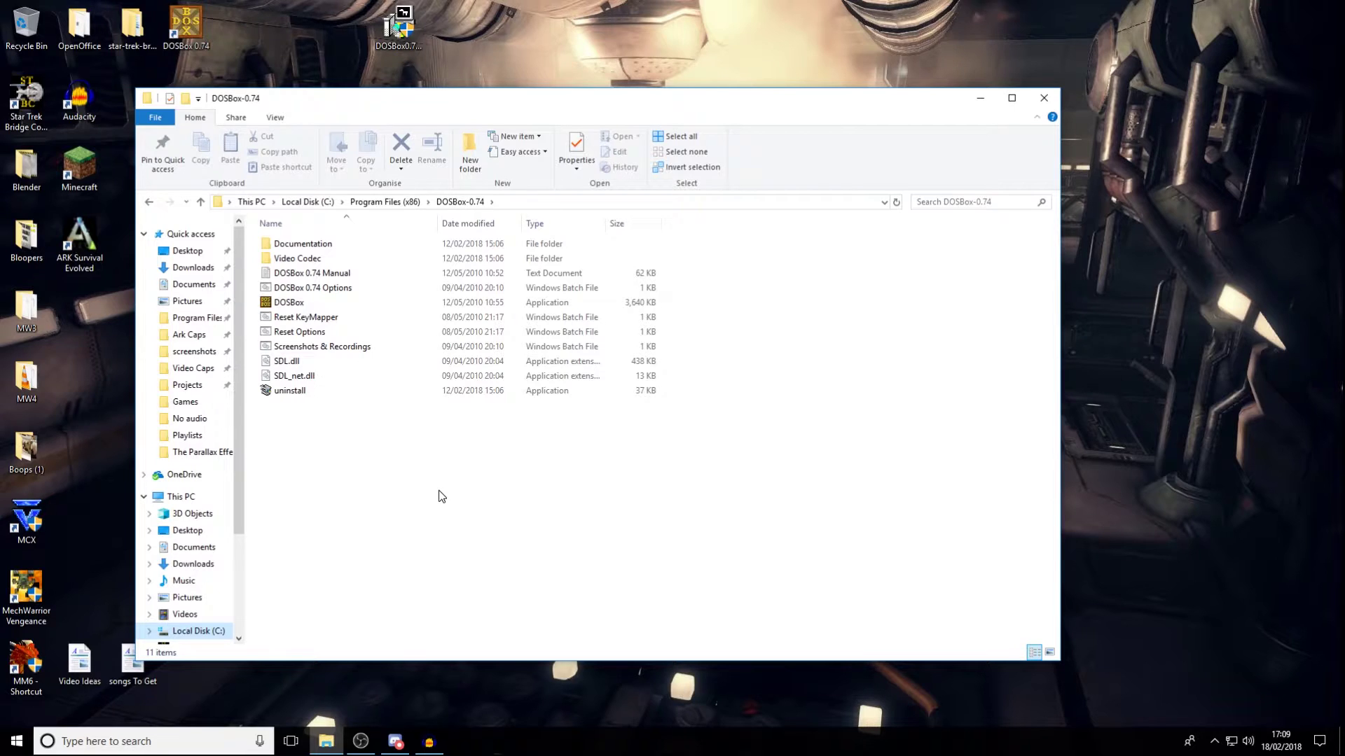
Step: Locate the DOSBox application in the DOSBox-0.74 folder and launch DOSBox from its desktop shortcut
left_click(290, 305)
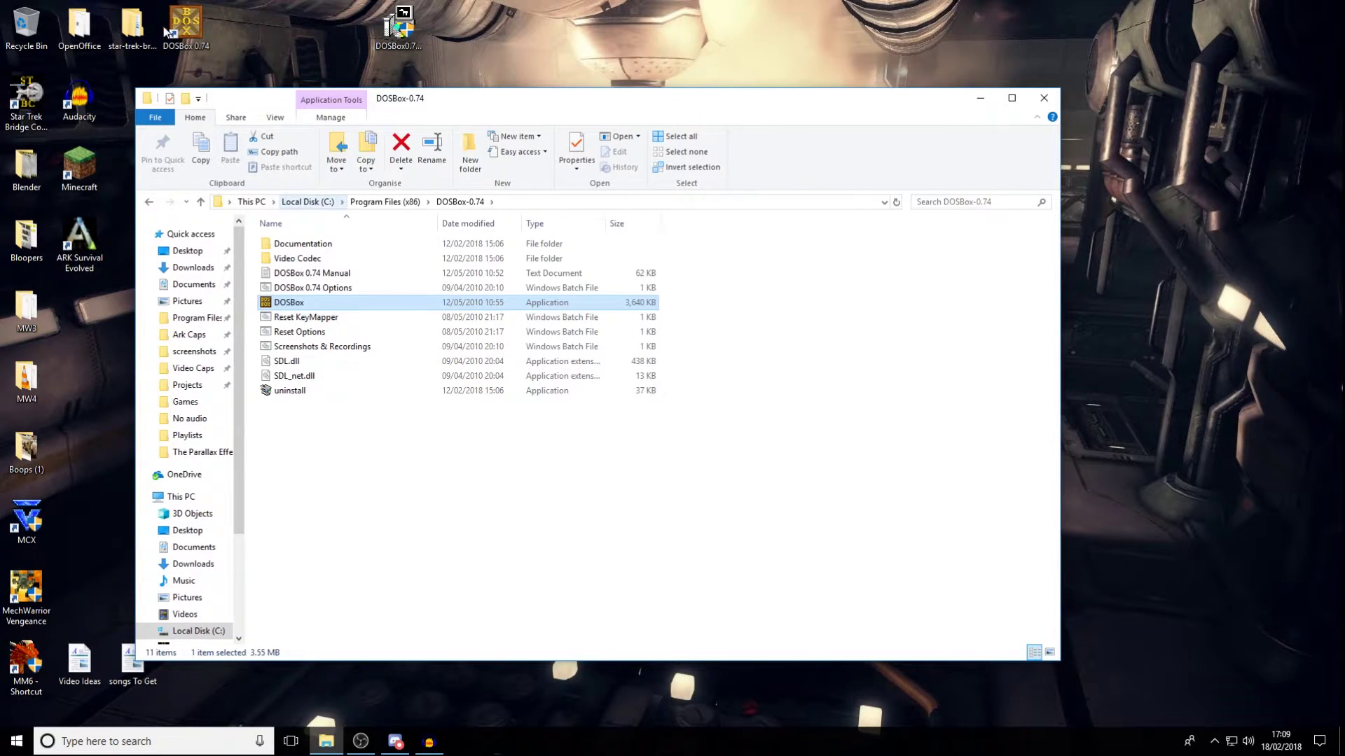
double_click(206, 39)
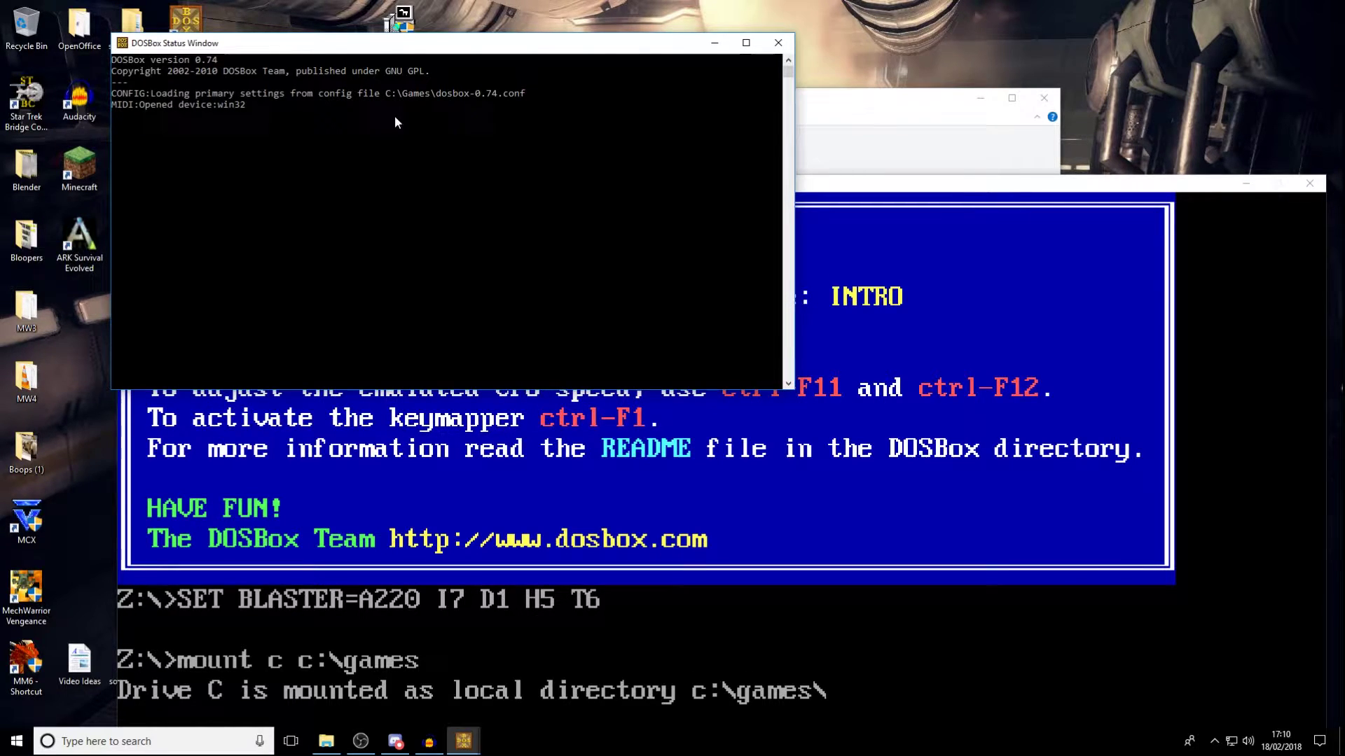
Step: Check in File Explorer's folder options whether hidden files, folders and drives are shown, and confirm the dialog
left_click(898, 112)
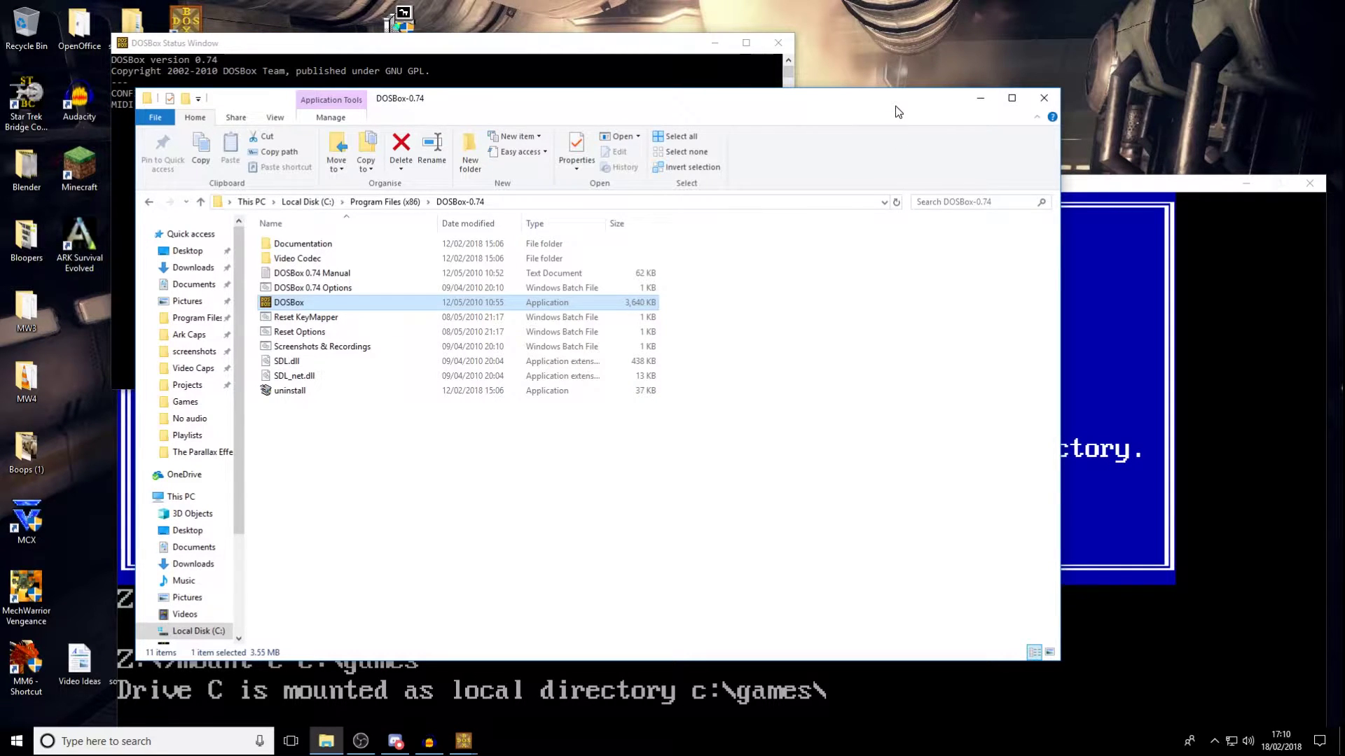
left_click(275, 117)
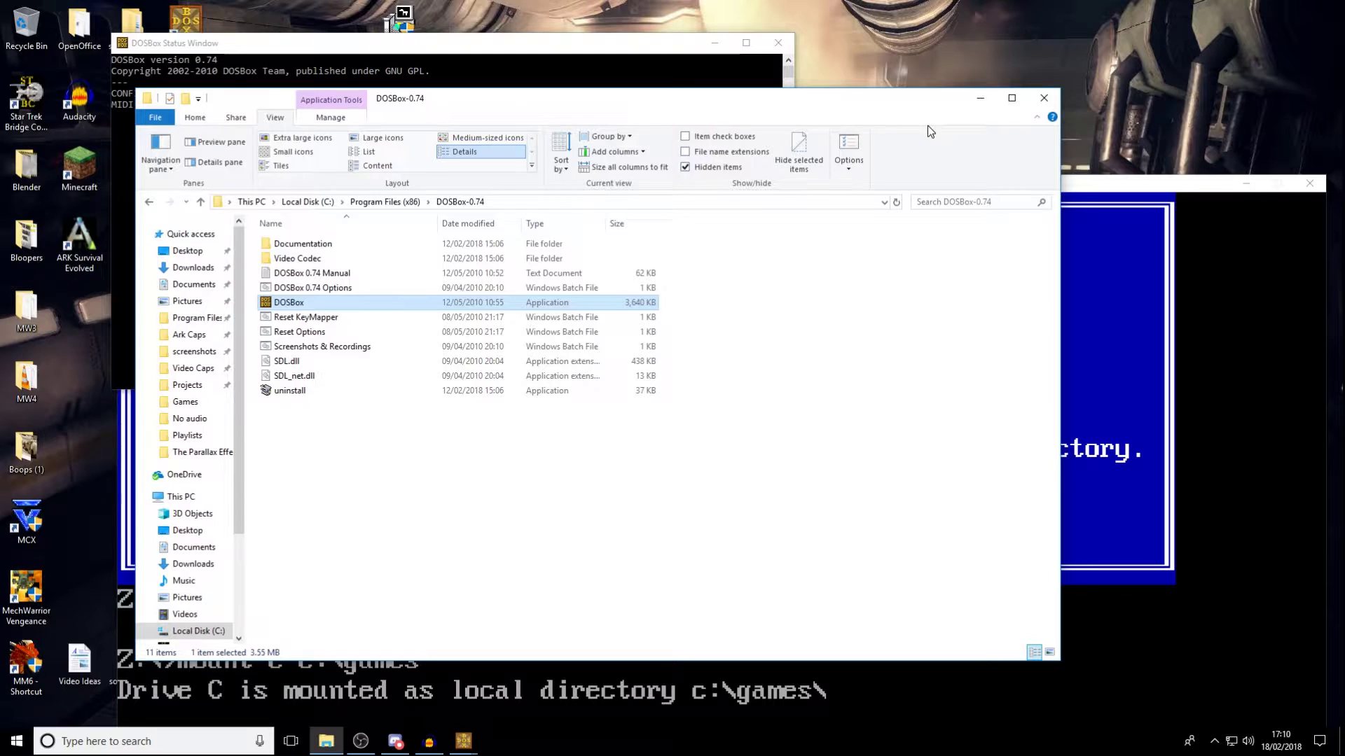
left_click(849, 155)
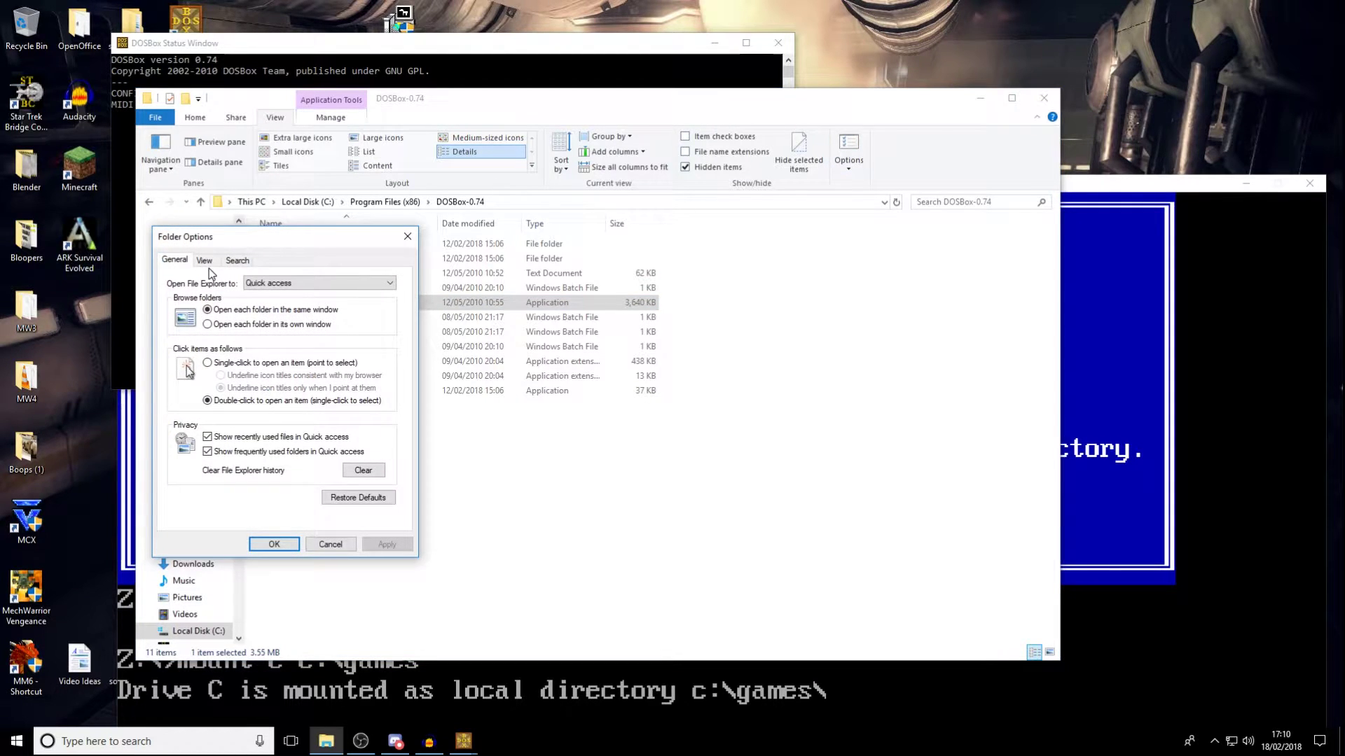
left_click(208, 265)
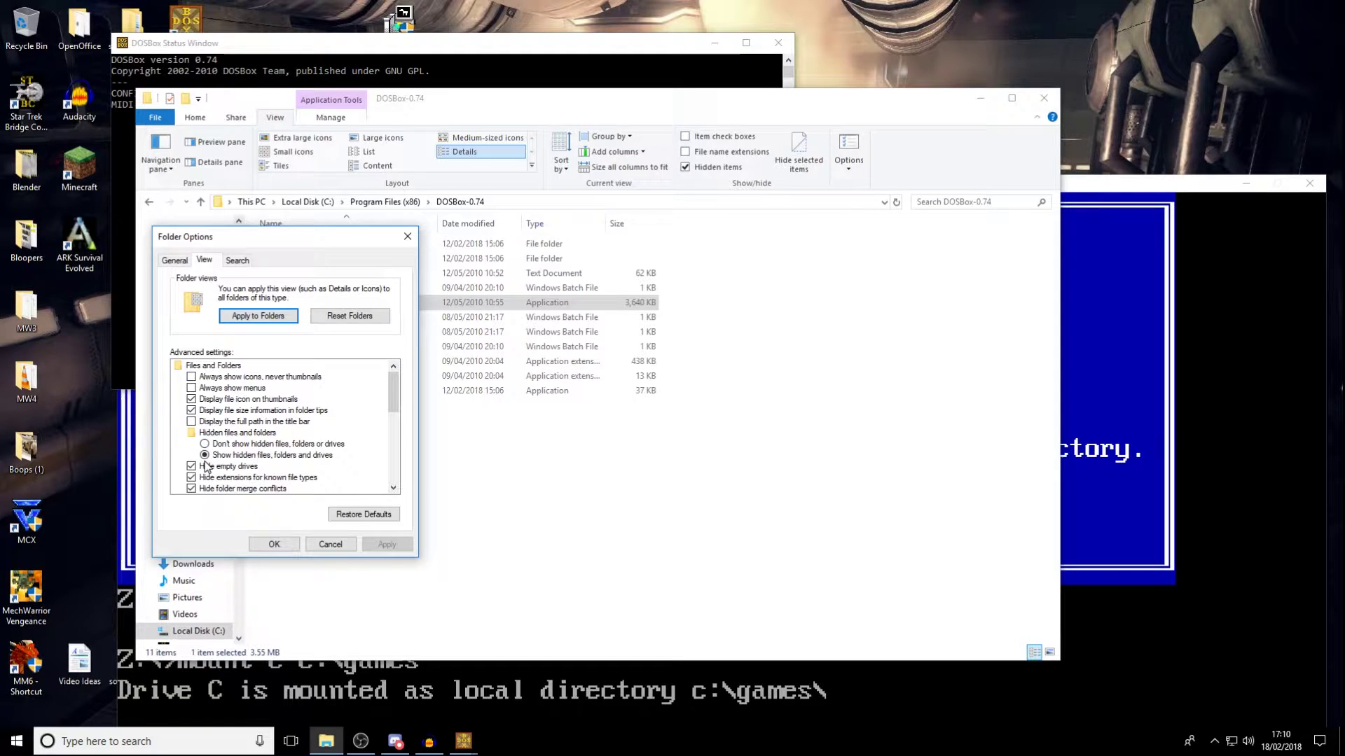
left_click(274, 544)
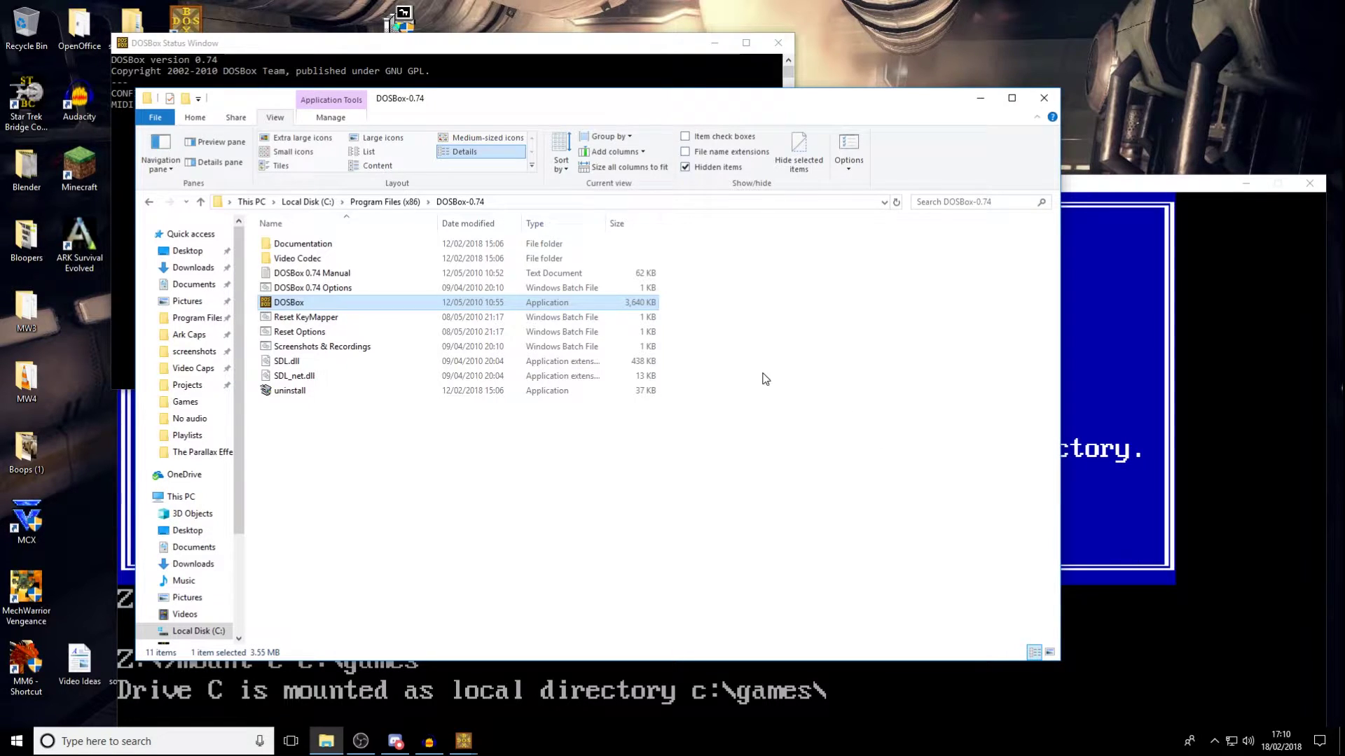
Step: Check the config file path in the DOSBox status window and select dosbox-0.74.conf in the Games folder
left_click(615, 73)
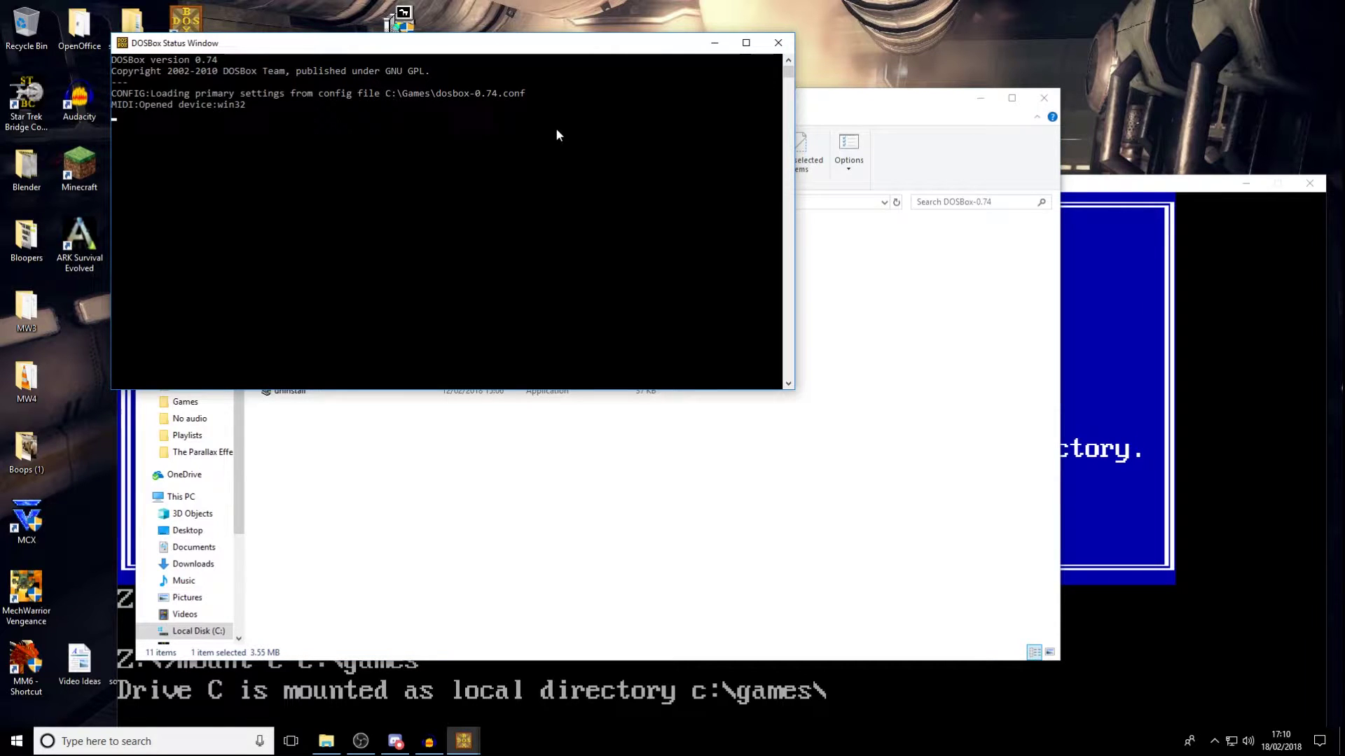
left_click(953, 401)
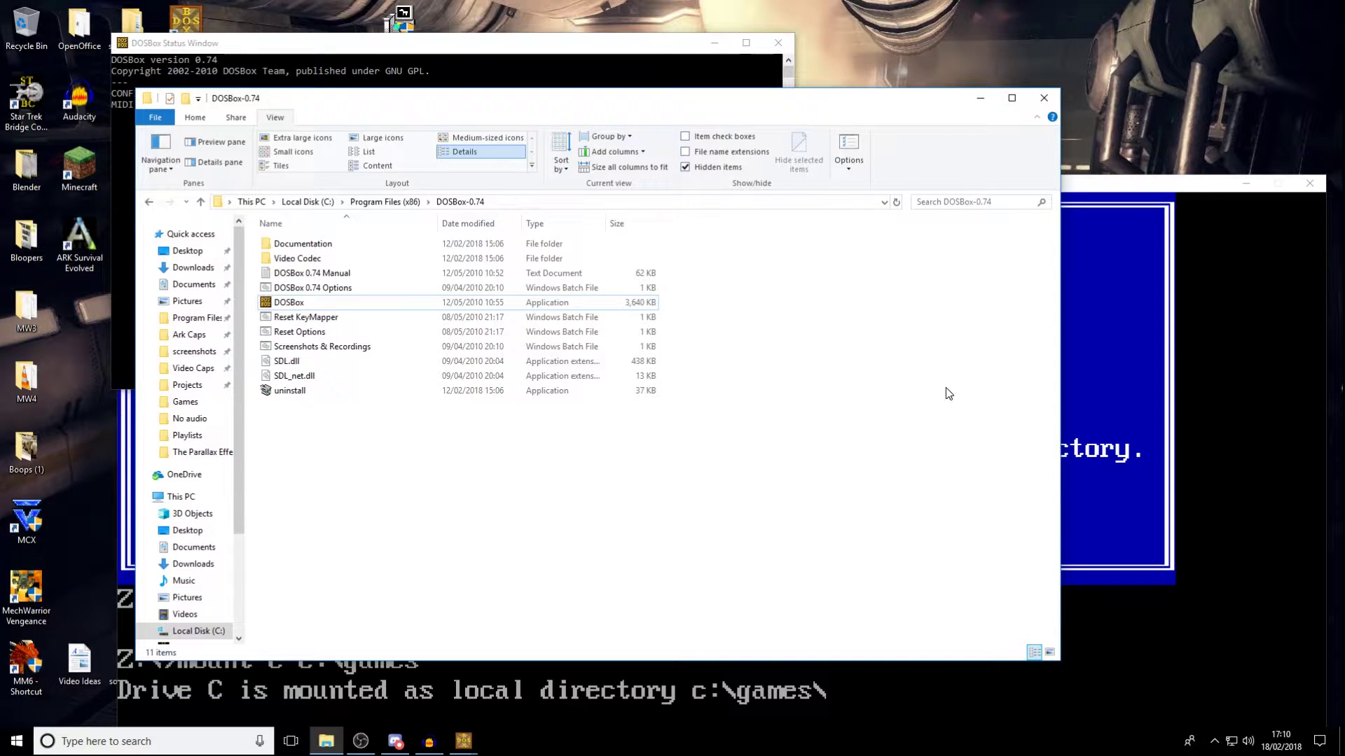
left_click(185, 402)
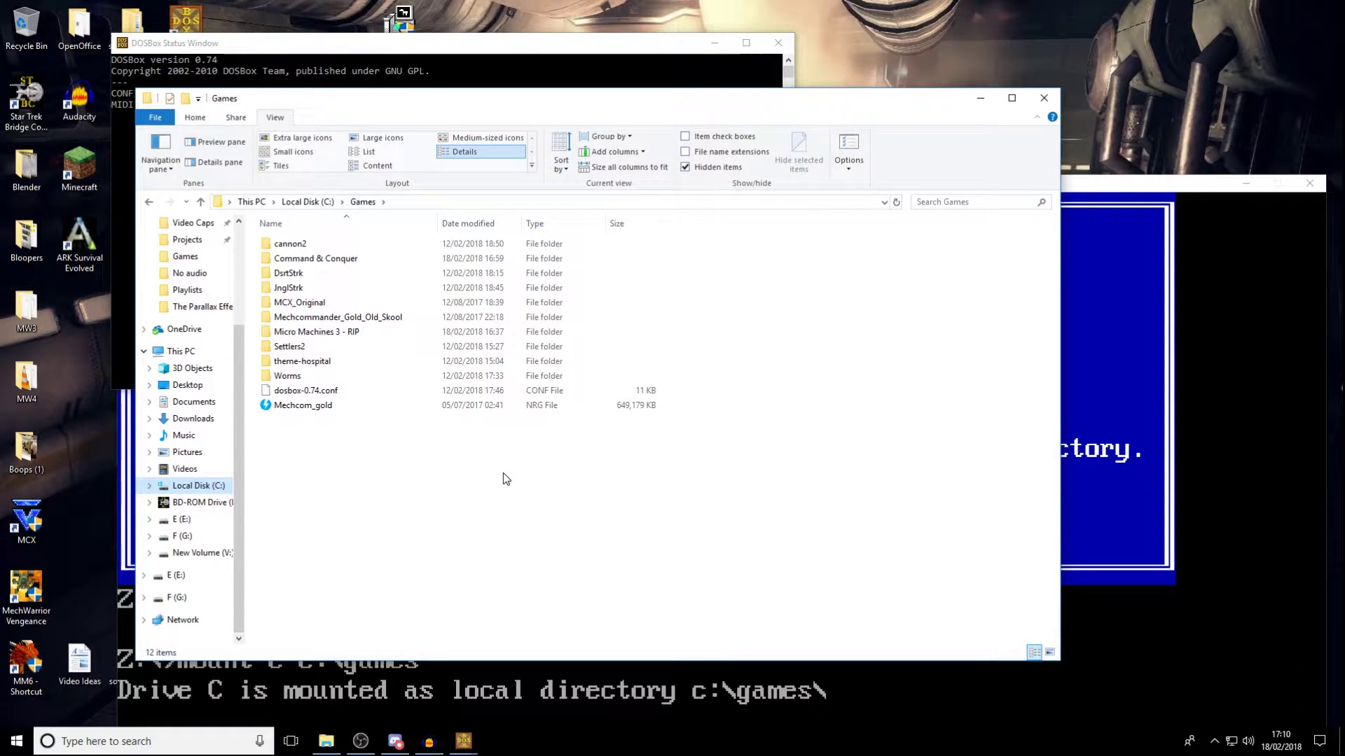
left_click(336, 390)
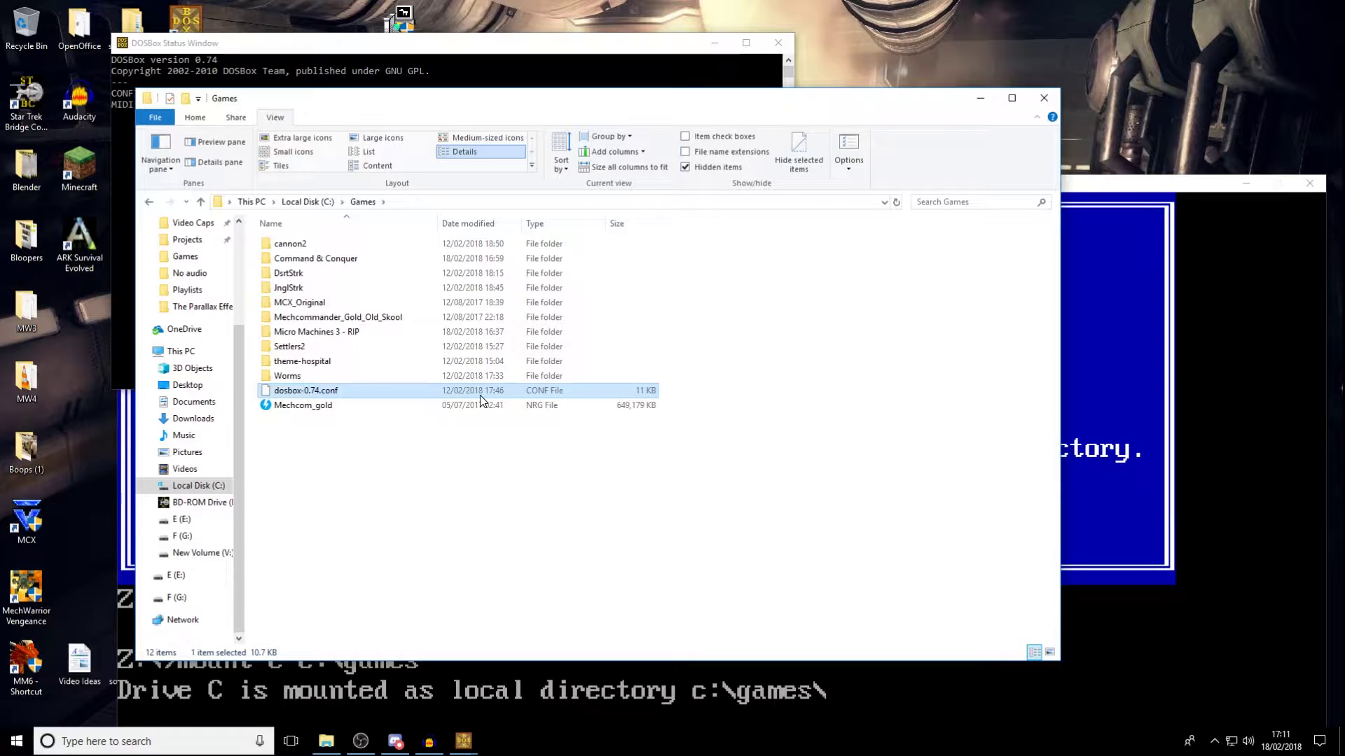
Step: Open the DOSBox 0.74 desktop shortcut's properties and examine the -conf path in its target
right_click(191, 18)
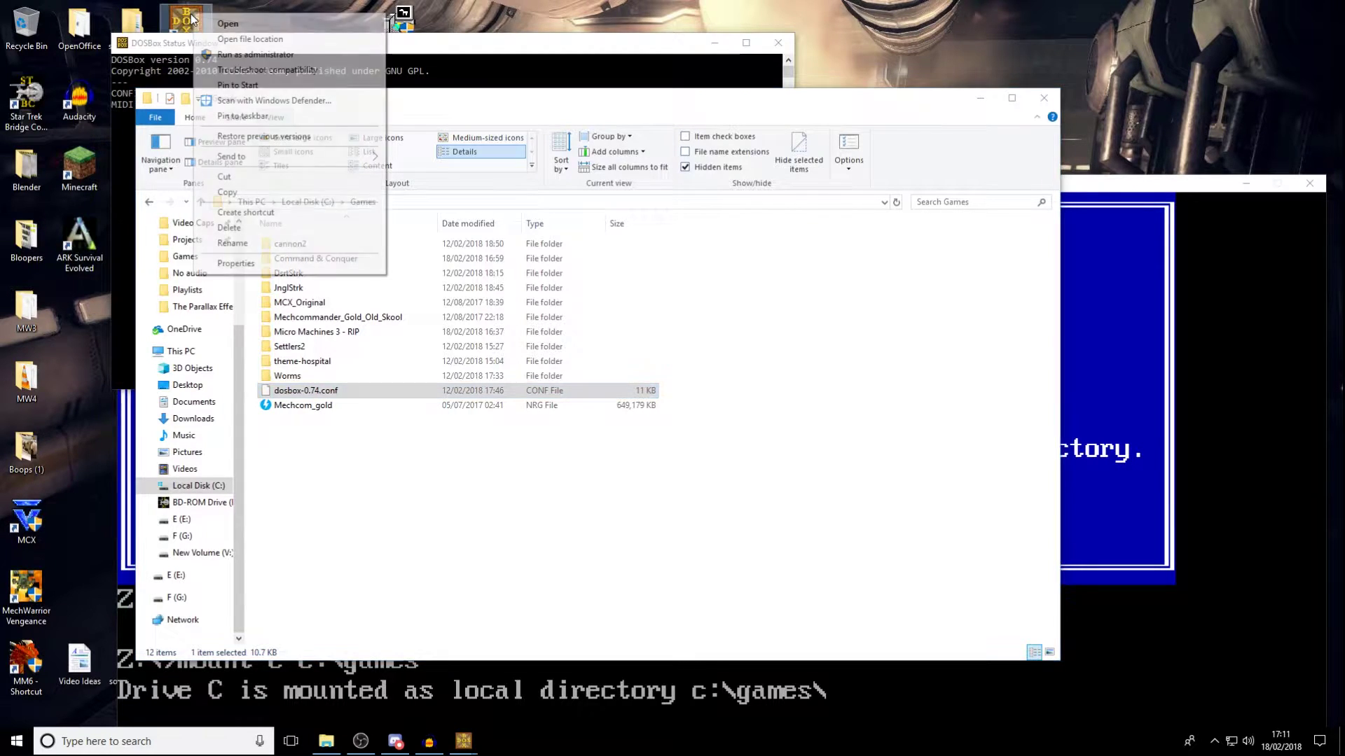
left_click(263, 260)
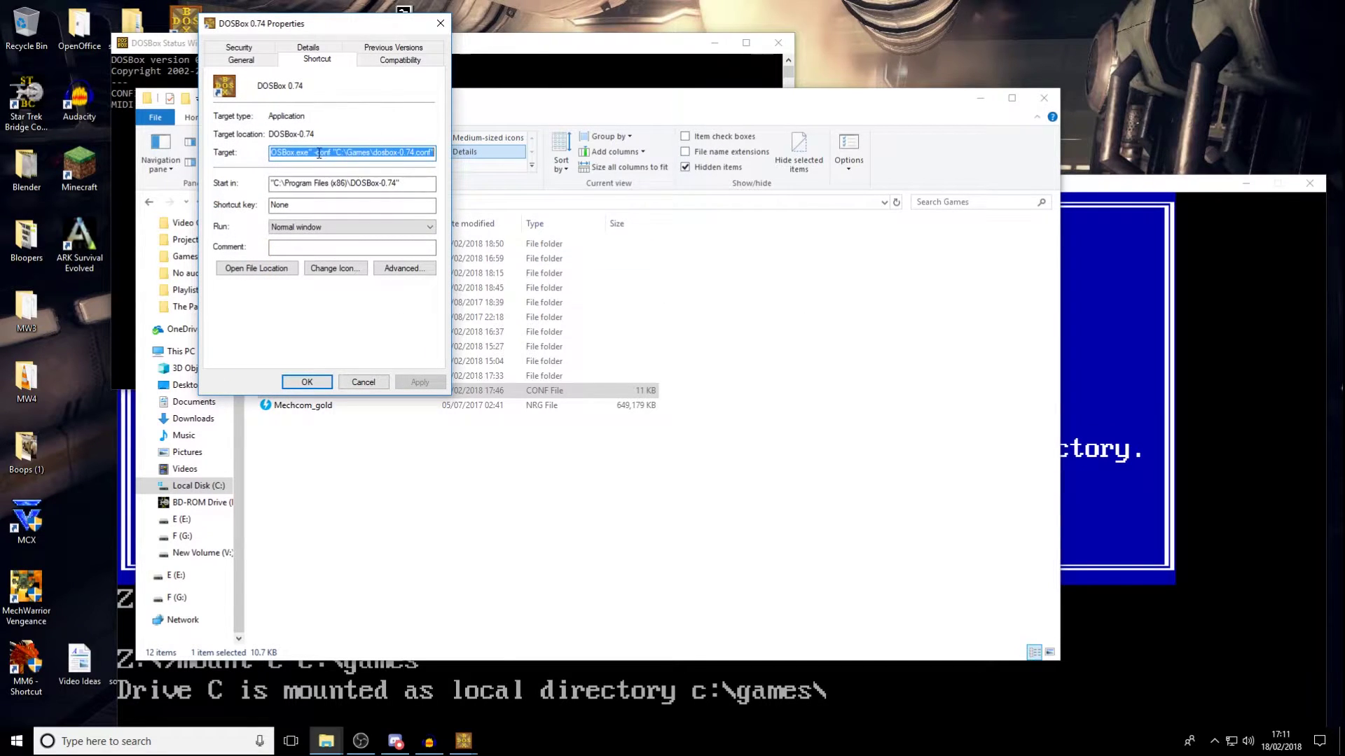
mouse_move(310, 150)
left_mouse_down()
mouse_move(270, 149)
mouse_move(349, 130)
mouse_move(451, 140)
mouse_move(313, 153)
left_mouse_up()
left_click(335, 151)
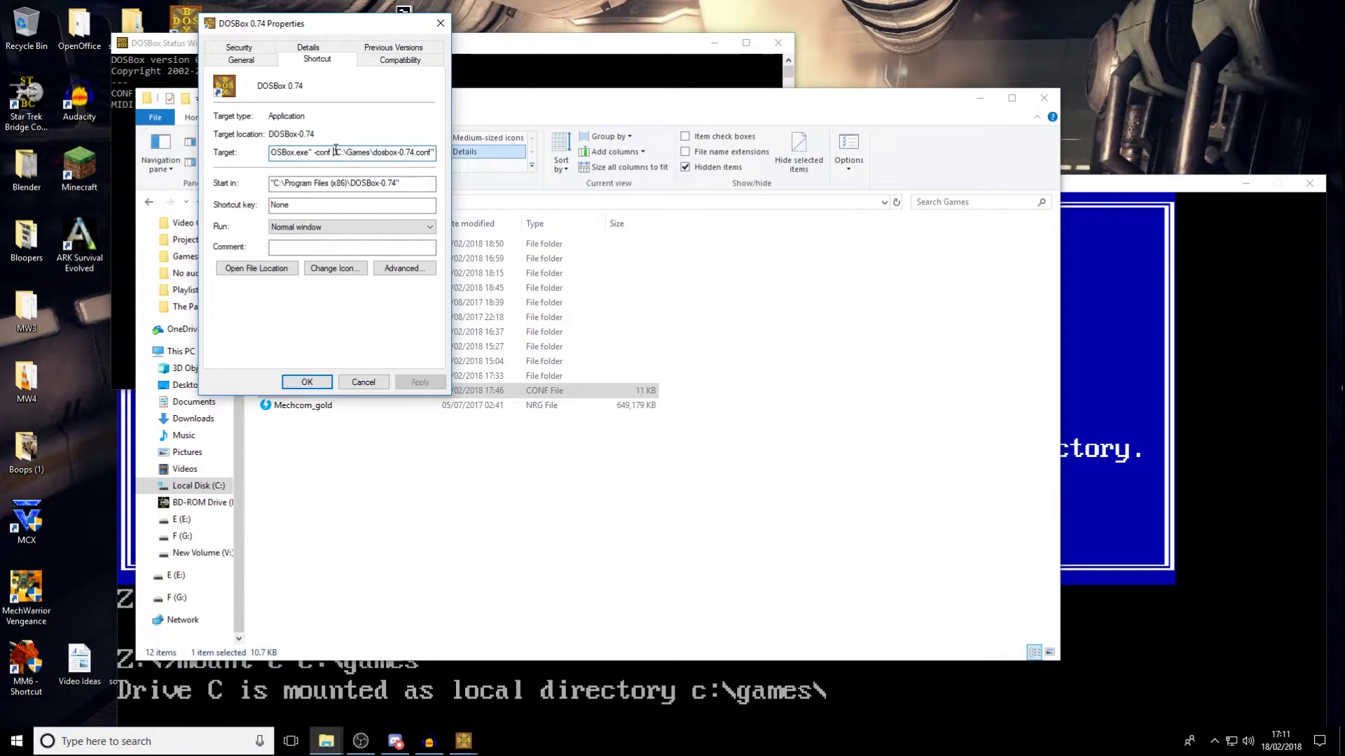
left_click_drag(336, 151, 437, 152)
Step: Highlight the full file name of dosbox-0.74.conf in the Games folder without renaming the file
left_click(548, 435)
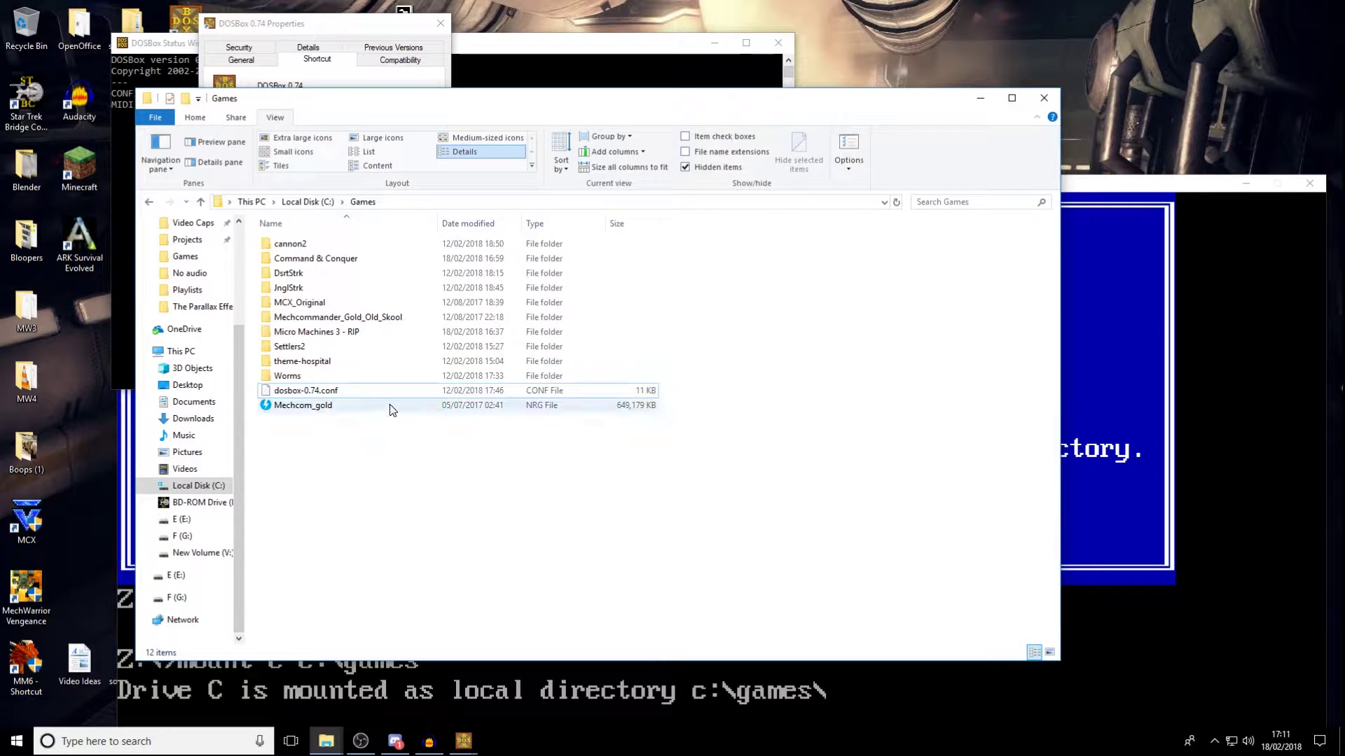
left_click(320, 393)
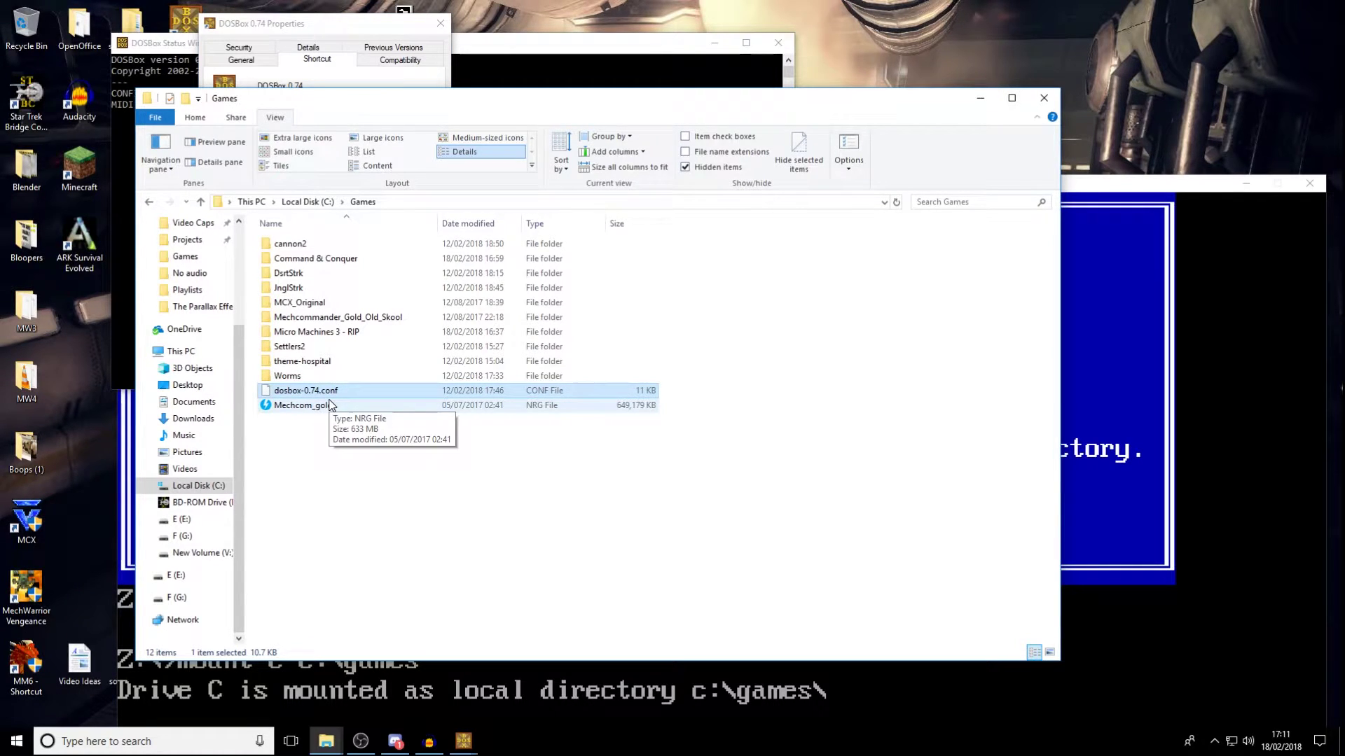
right_click(345, 387)
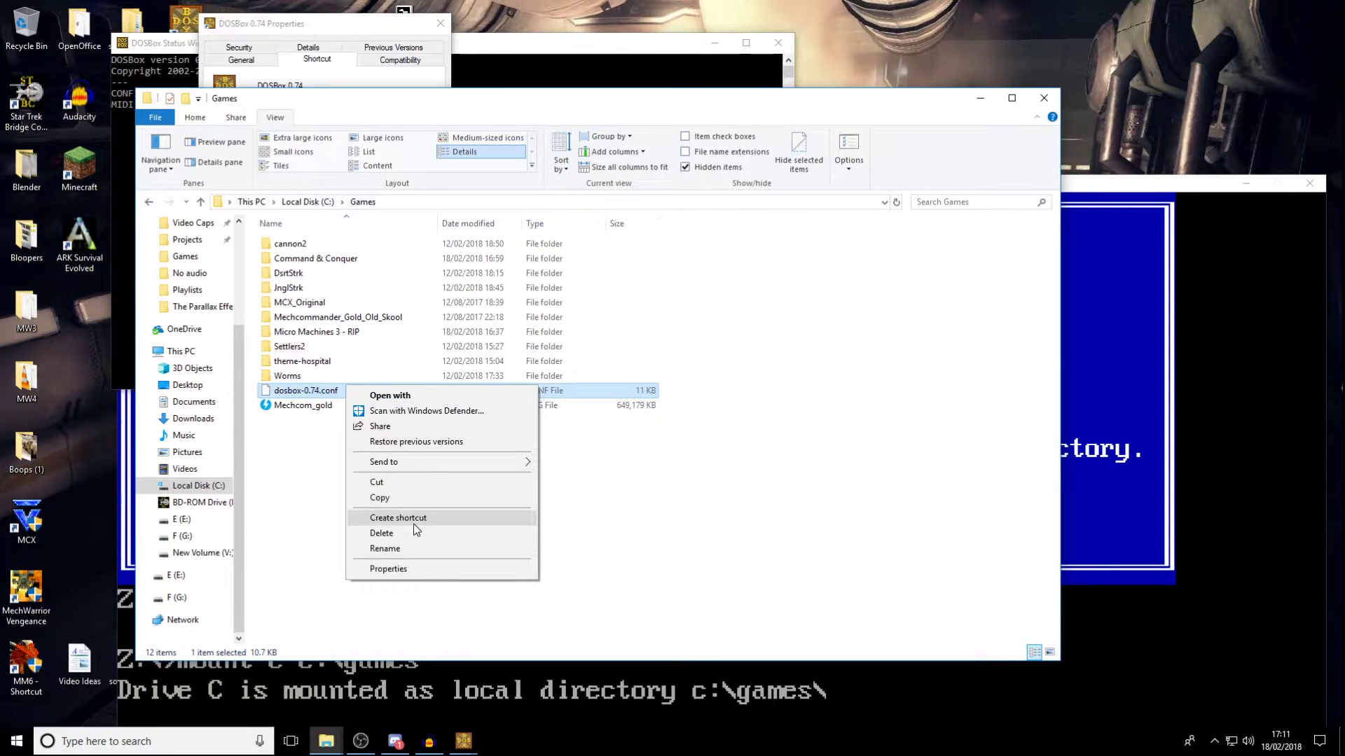
left_click(401, 547)
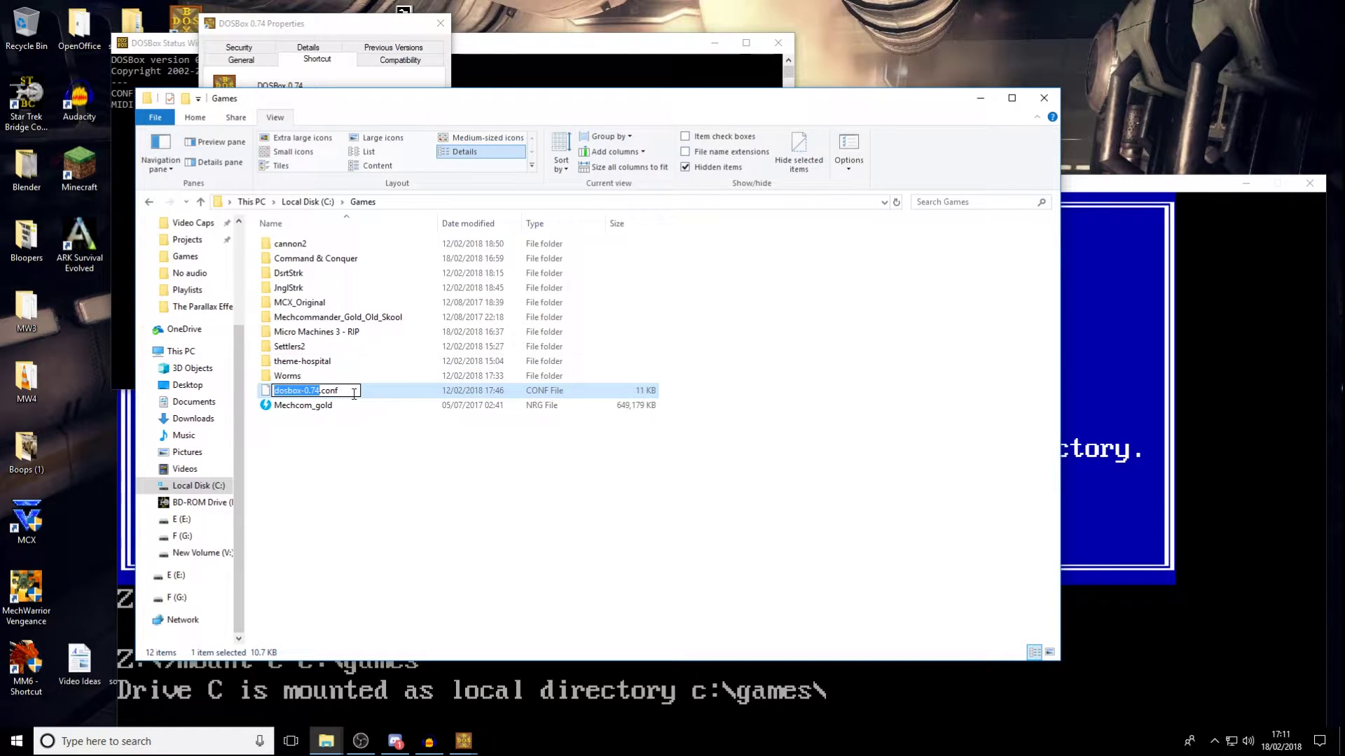
key("ctrl+a")
left_click(587, 532)
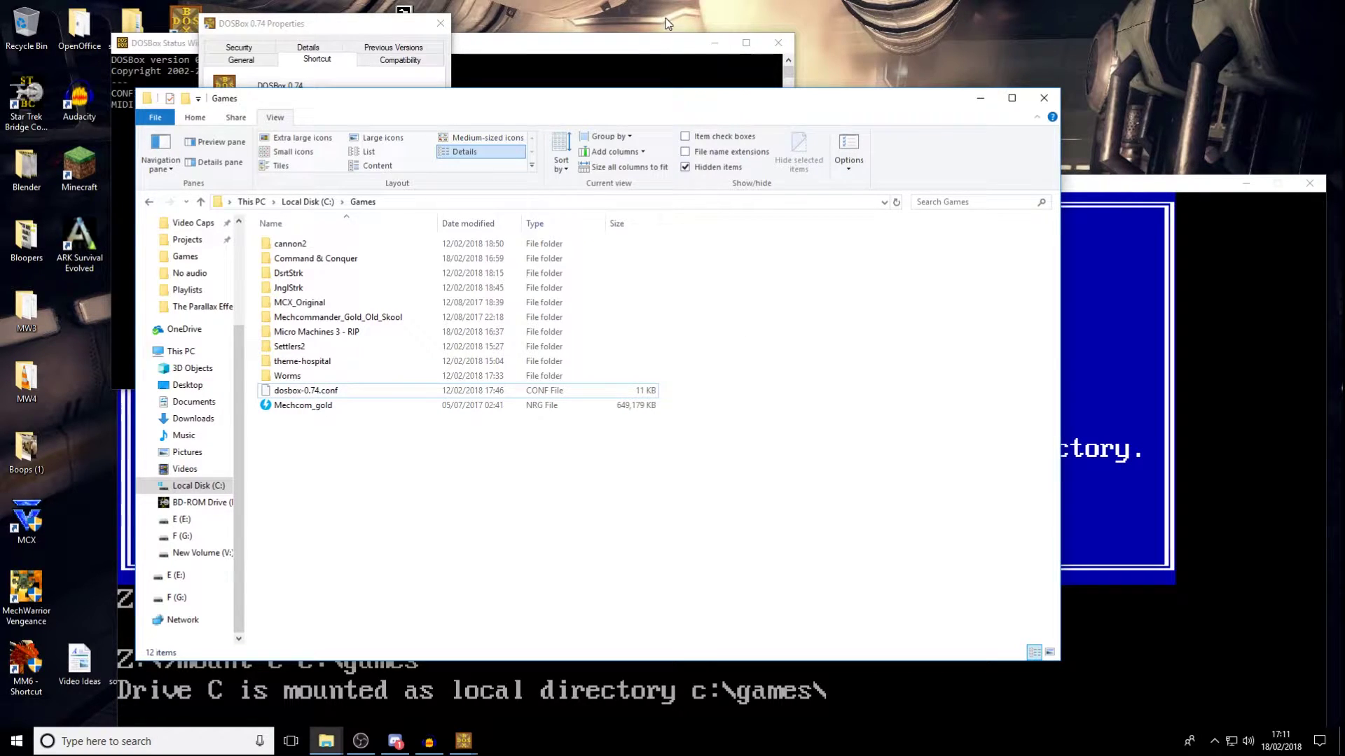
Step: Close DOSBox and open its configuration file through DOSBox 0.74 Options in the DOSBox-0.74 folder
left_click(604, 78)
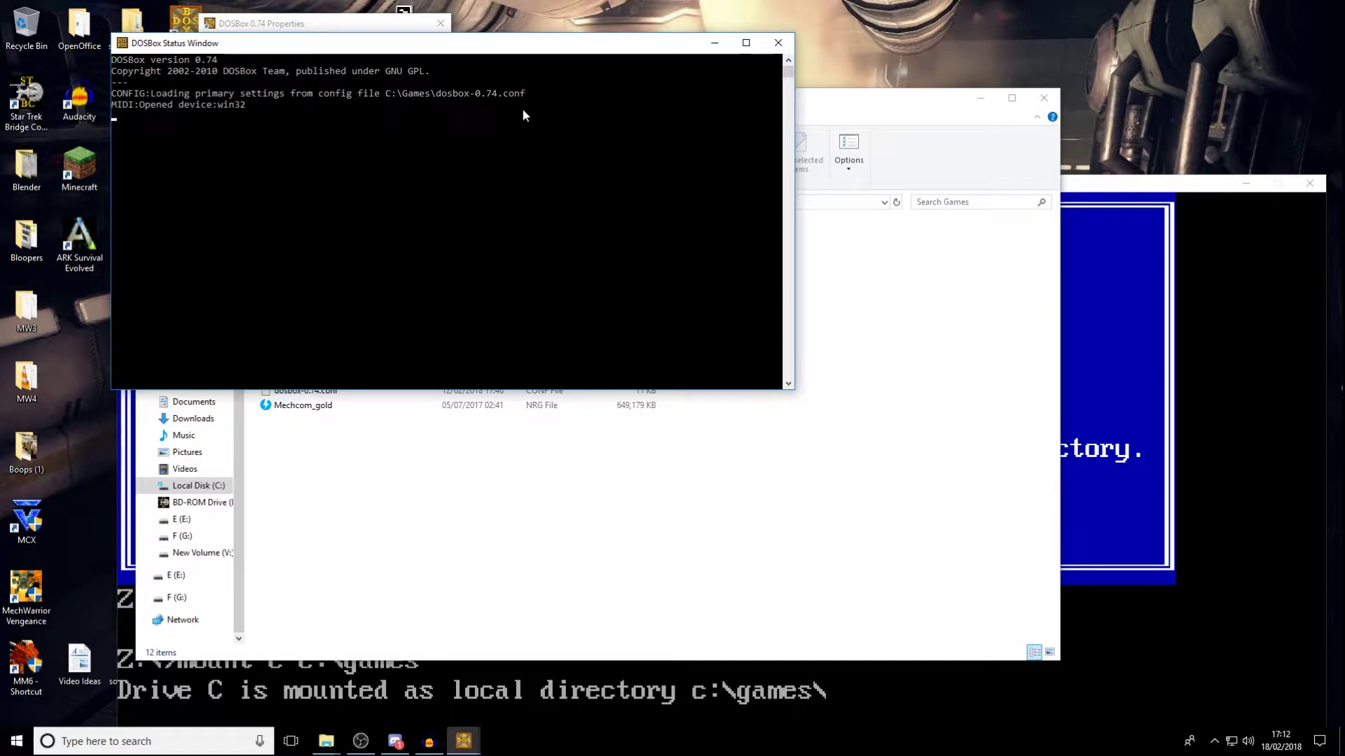
left_click(777, 42)
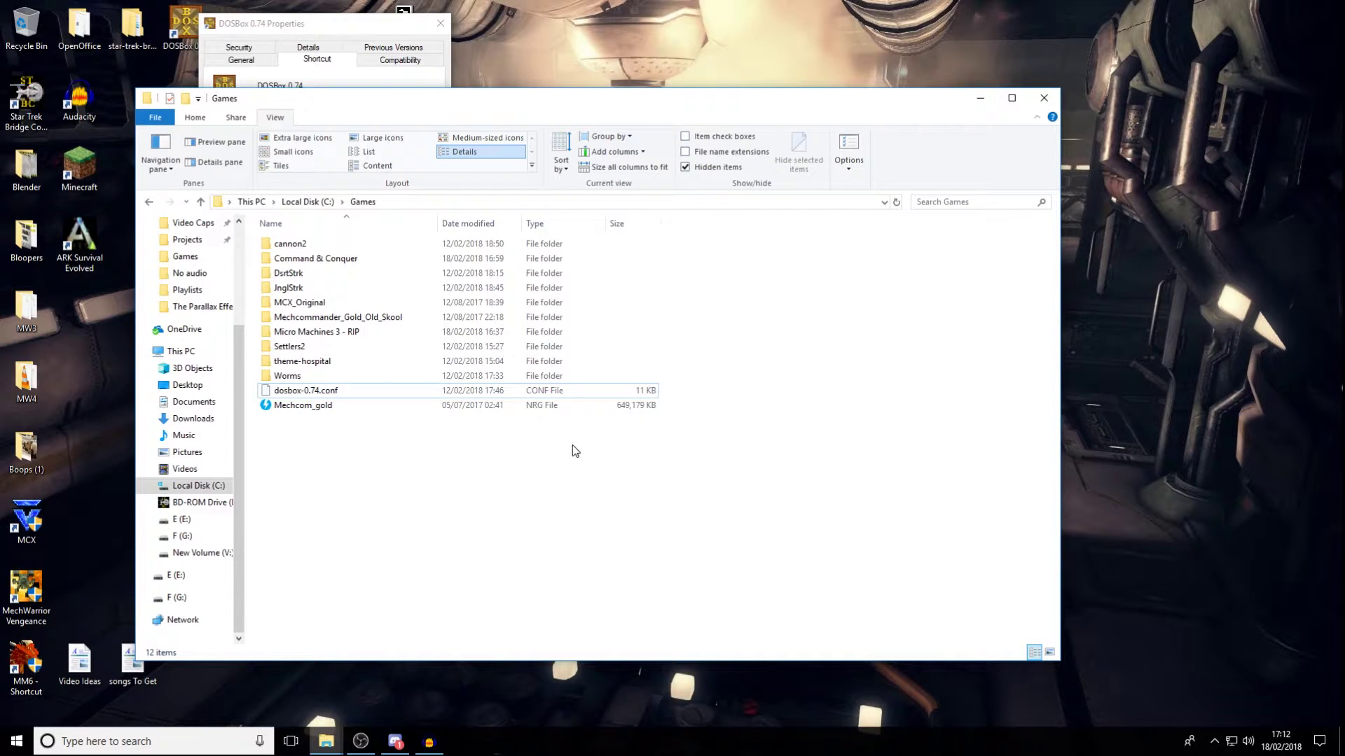
key("alt+Left")
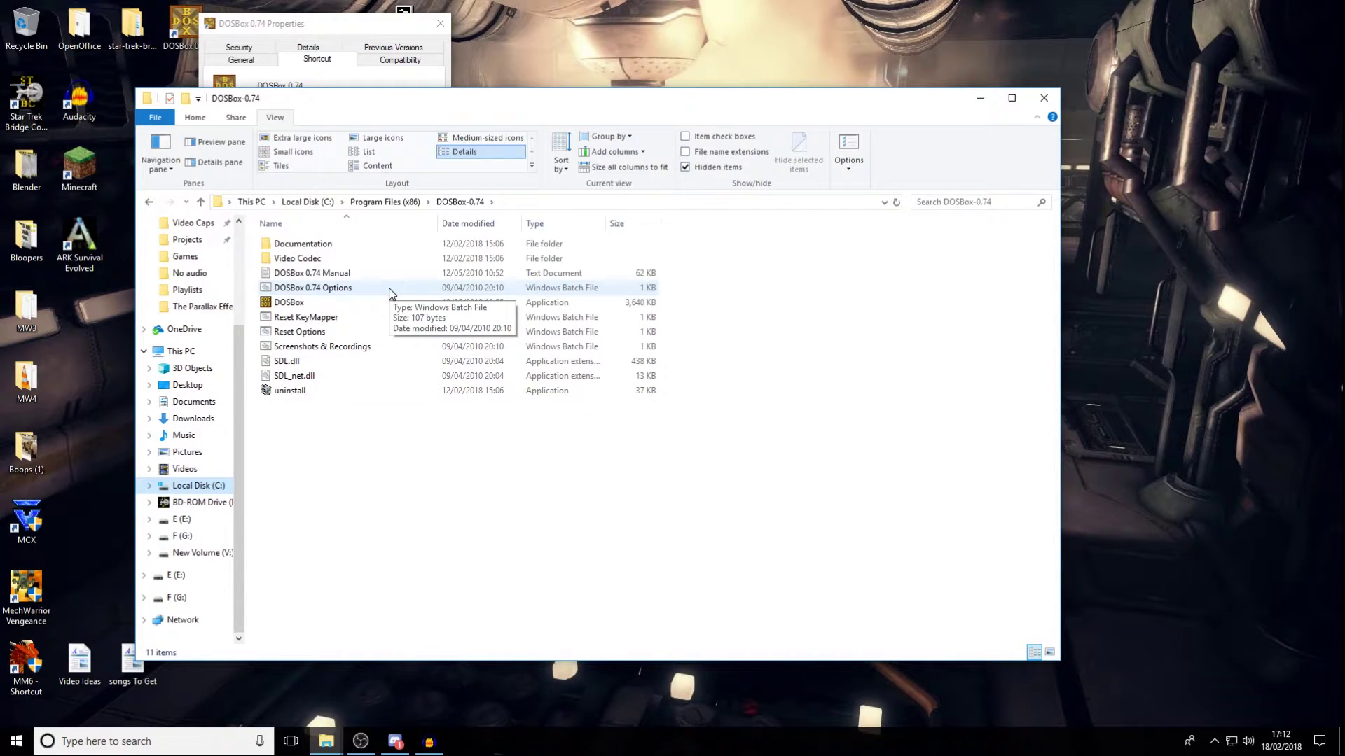
double_click(390, 288)
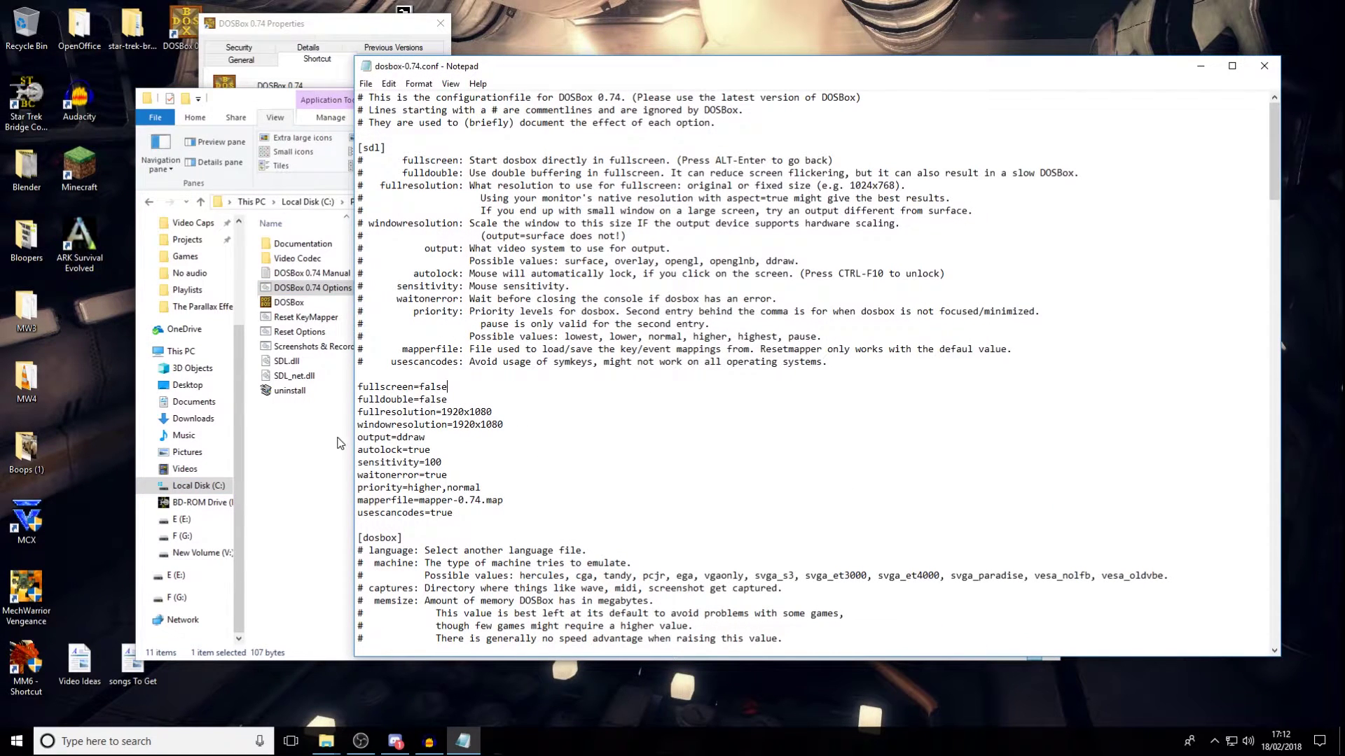
Step: Examine the fullscreen, resolution and output settings in the [sdl] section of dosbox-0.74.conf
key("ctrl+shift+Left")
double_click(553, 411)
left_click_drag(455, 425, 503, 425)
left_click_drag(396, 437, 428, 437)
left_click_drag(457, 513, 324, 375)
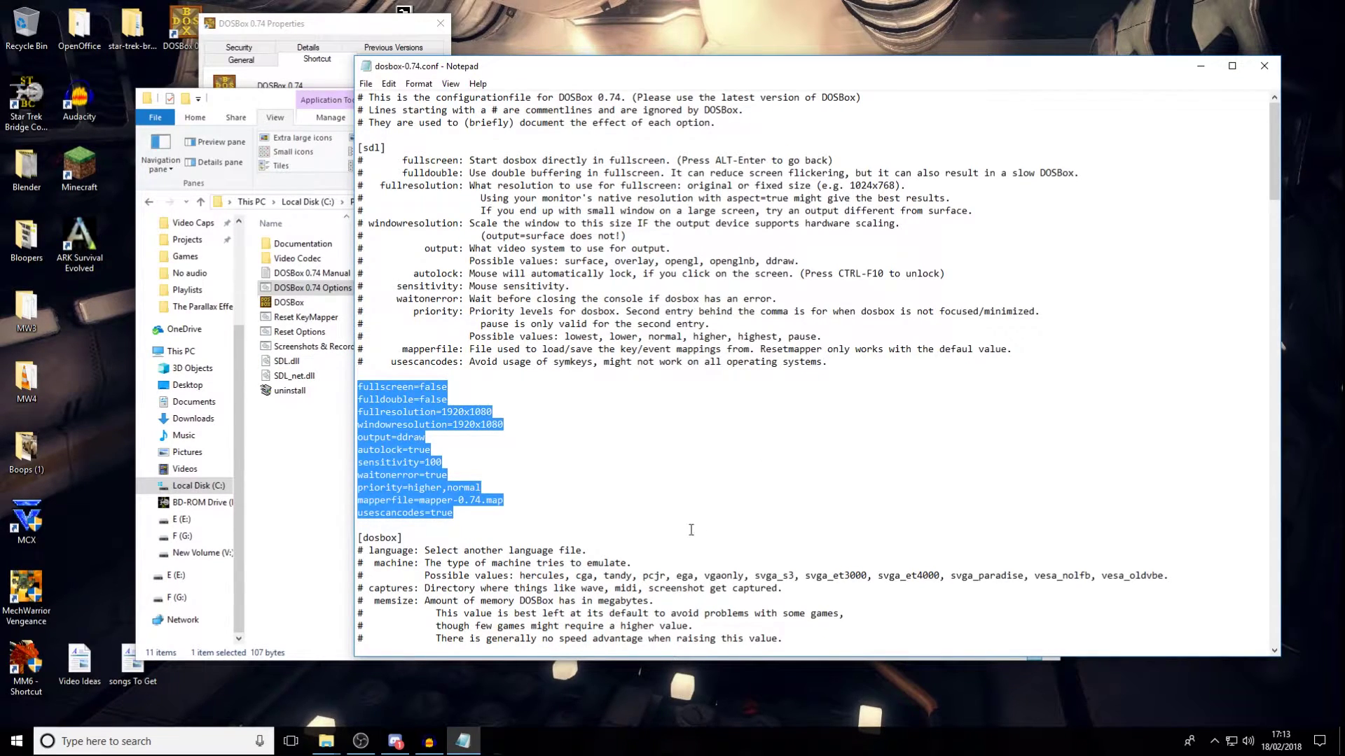
left_click(517, 487)
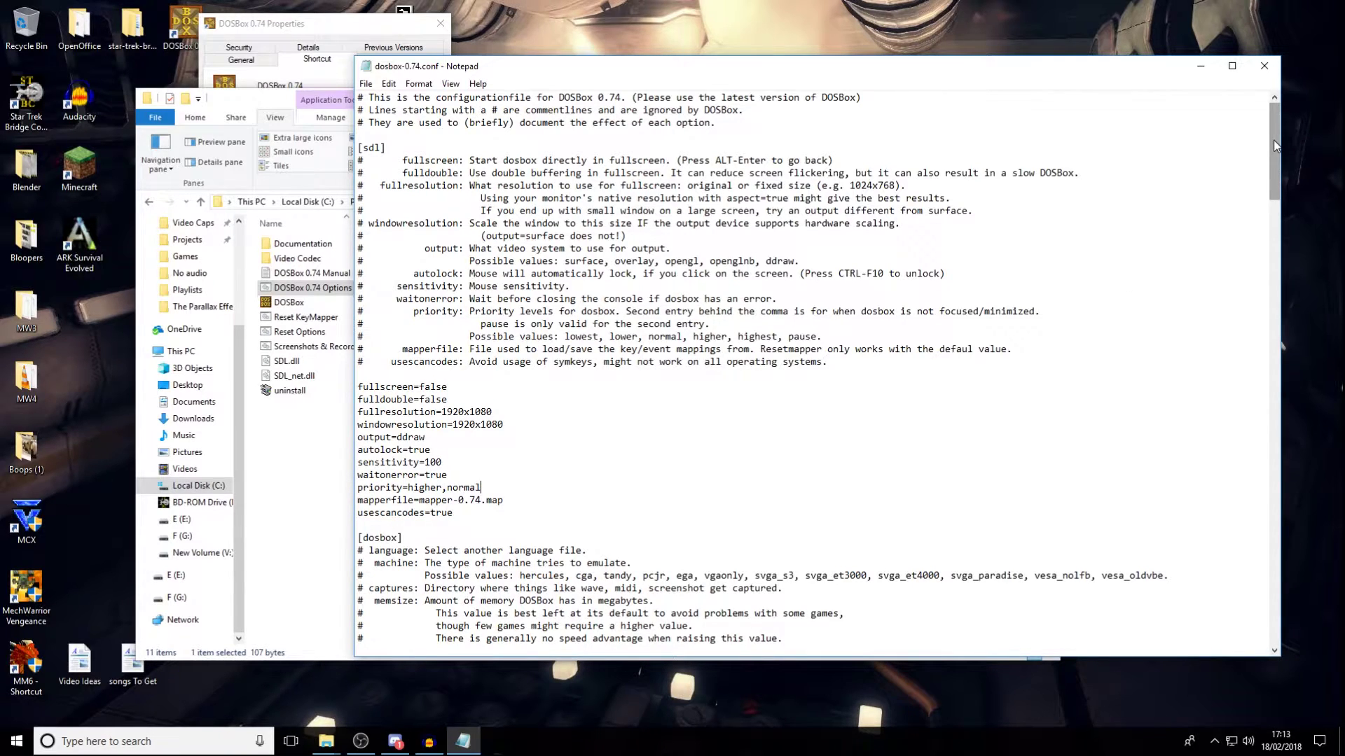
Step: Examine the [autoexec] section's mount c c:\games line at the end of dosbox-0.74.conf, then close the file
left_click_drag(1269, 130, 1252, 623)
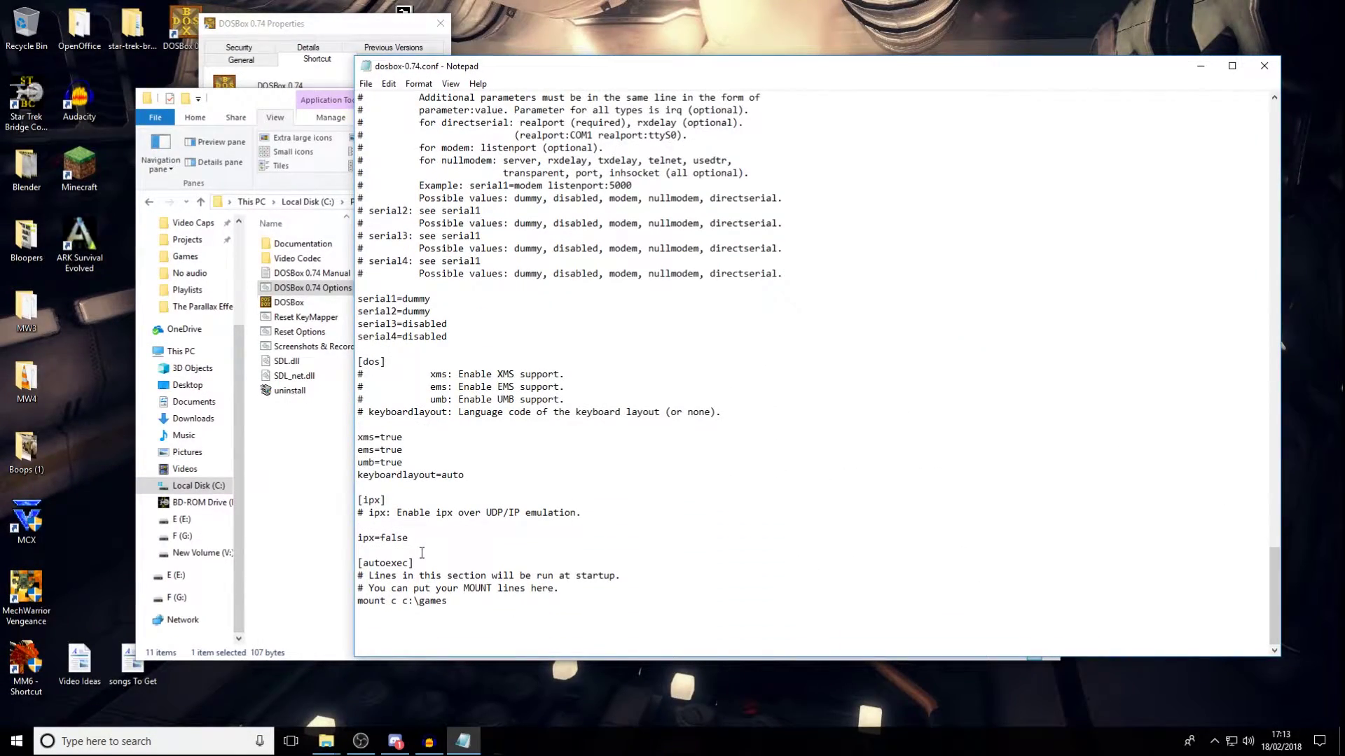
left_click_drag(414, 563, 349, 571)
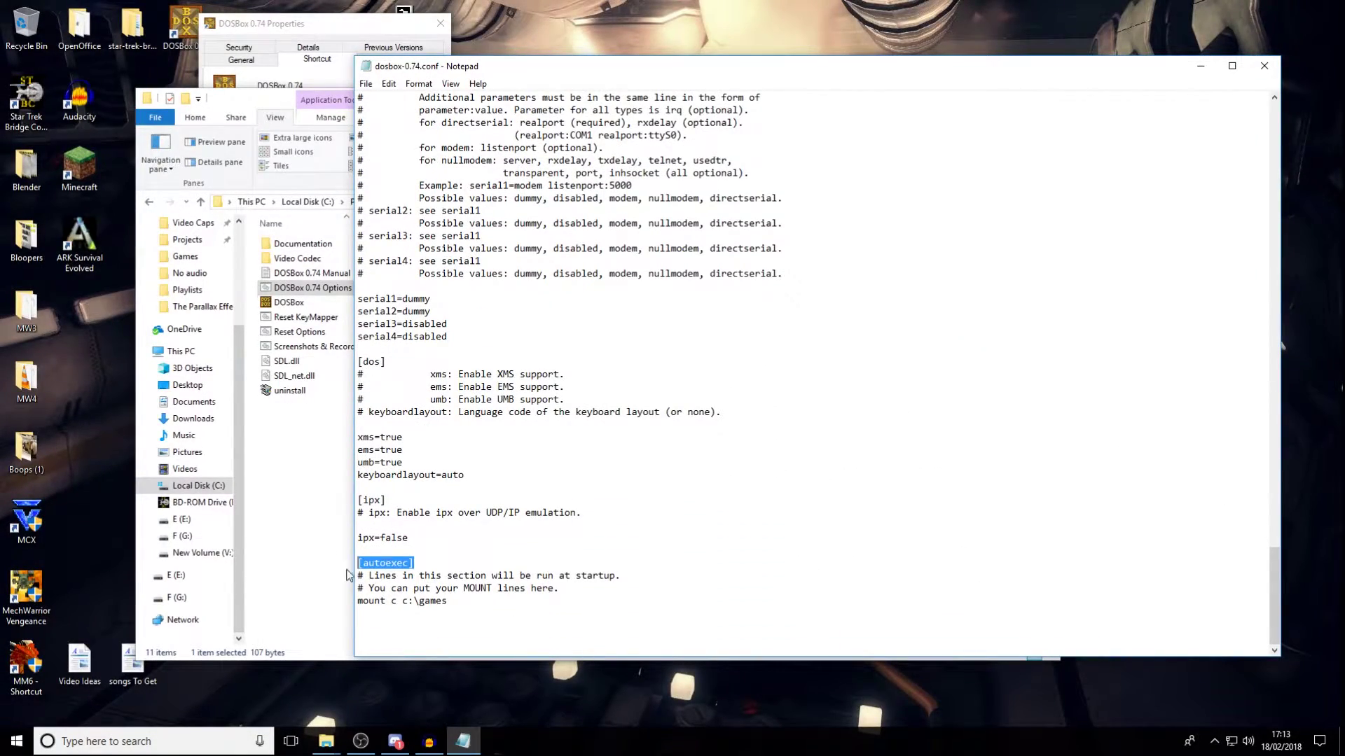
left_click(380, 629)
left_click_drag(470, 600, 290, 595)
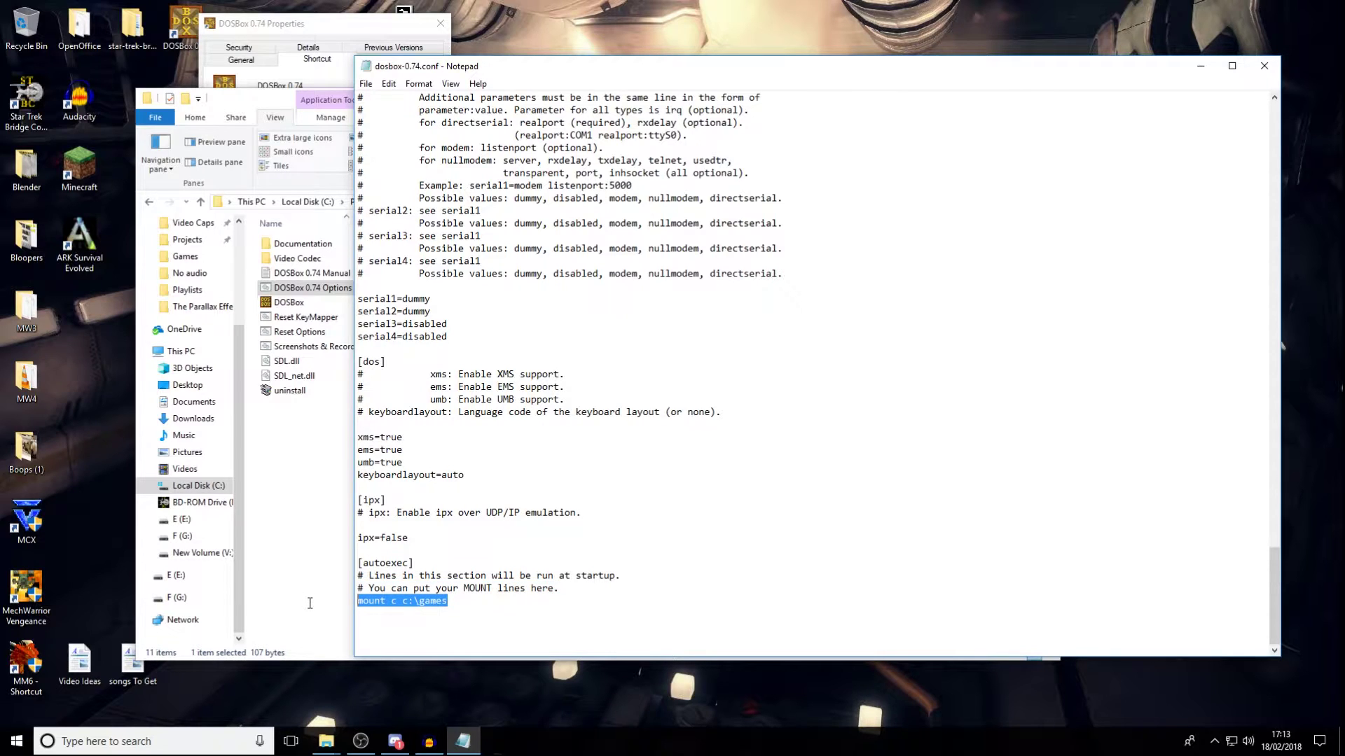
left_click(393, 618)
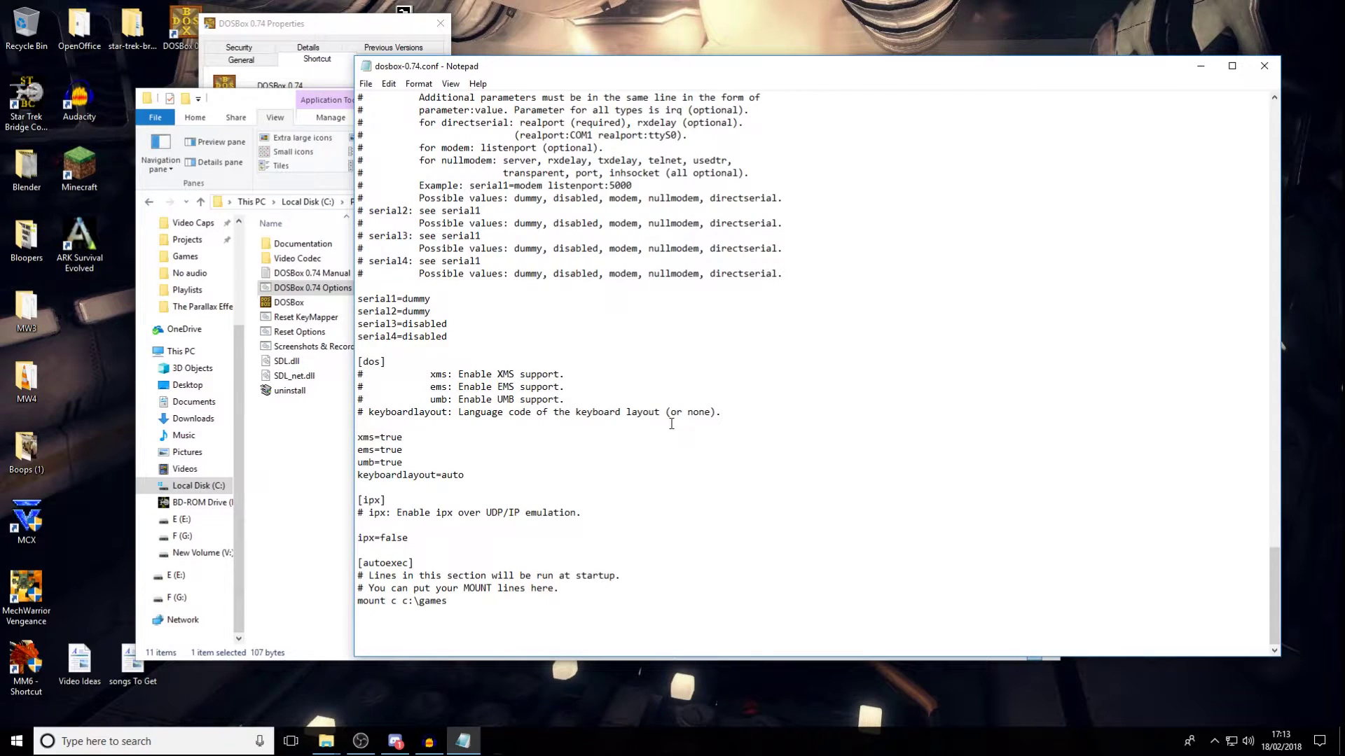
left_click(1264, 66)
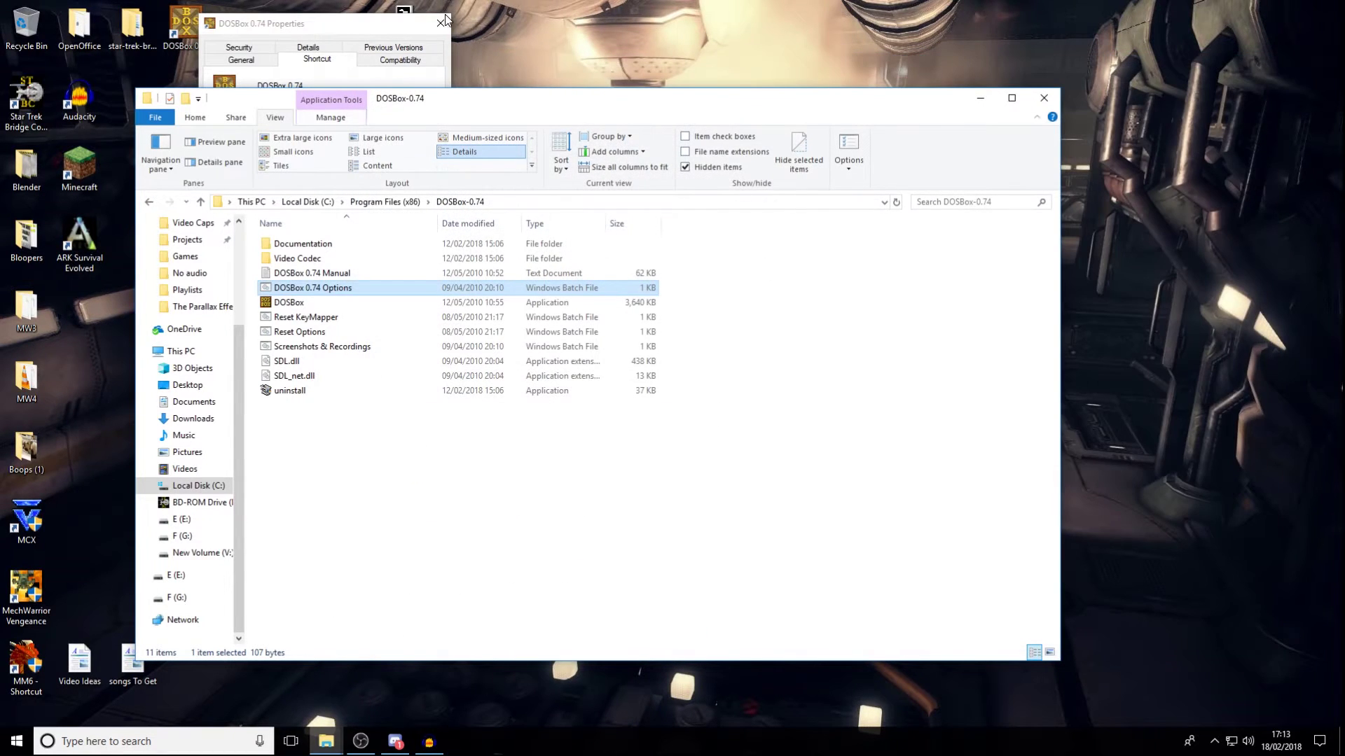
Step: Launch DOSBox 0.74 from its desktop shortcut and reposition the status and emulator windows so the mount output is readable
double_click(183, 25)
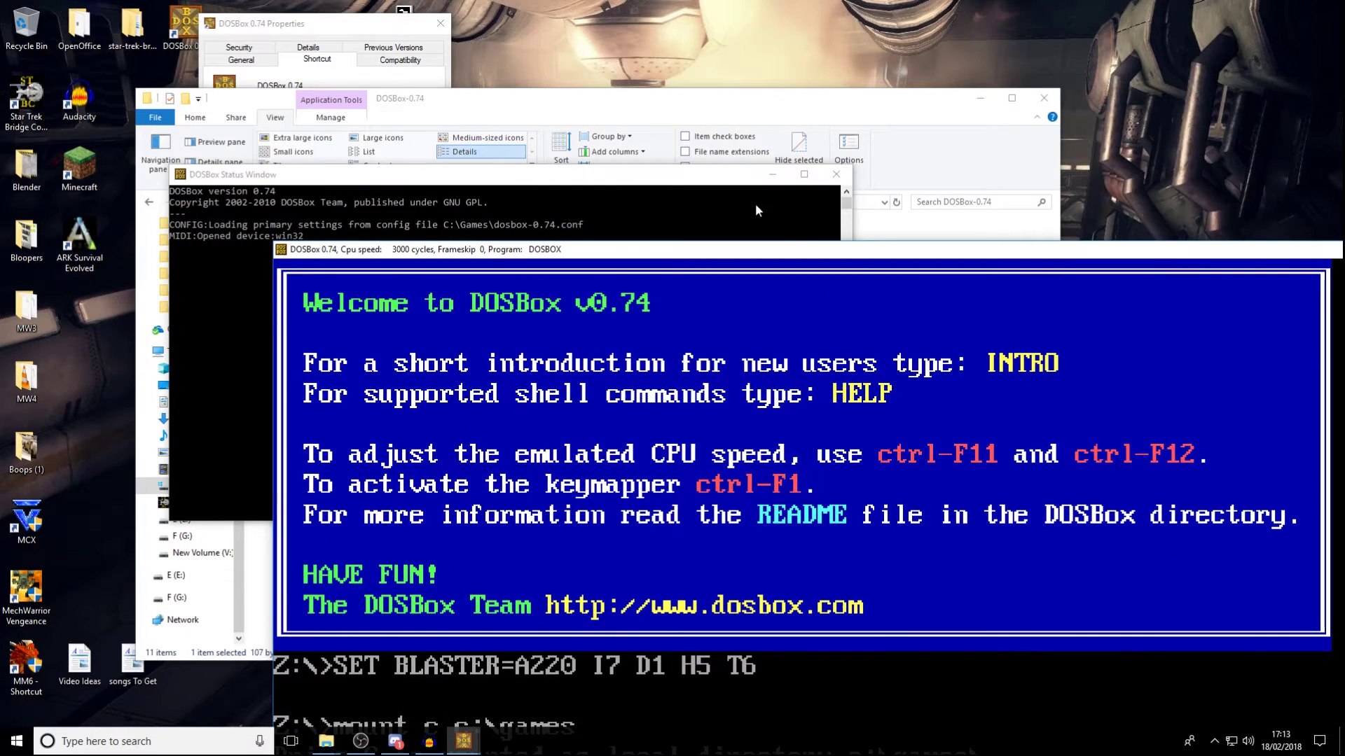
left_click_drag(607, 176, 524, 67)
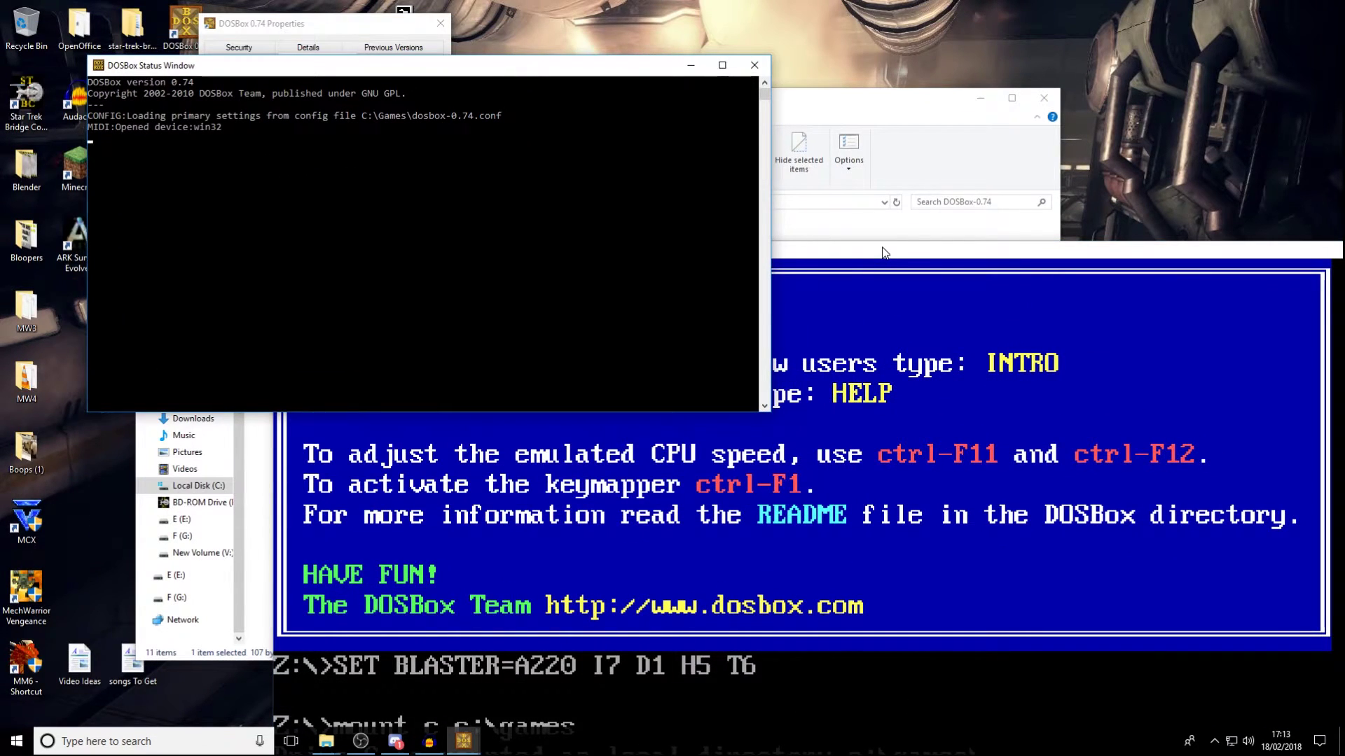
left_click_drag(884, 252, 790, 187)
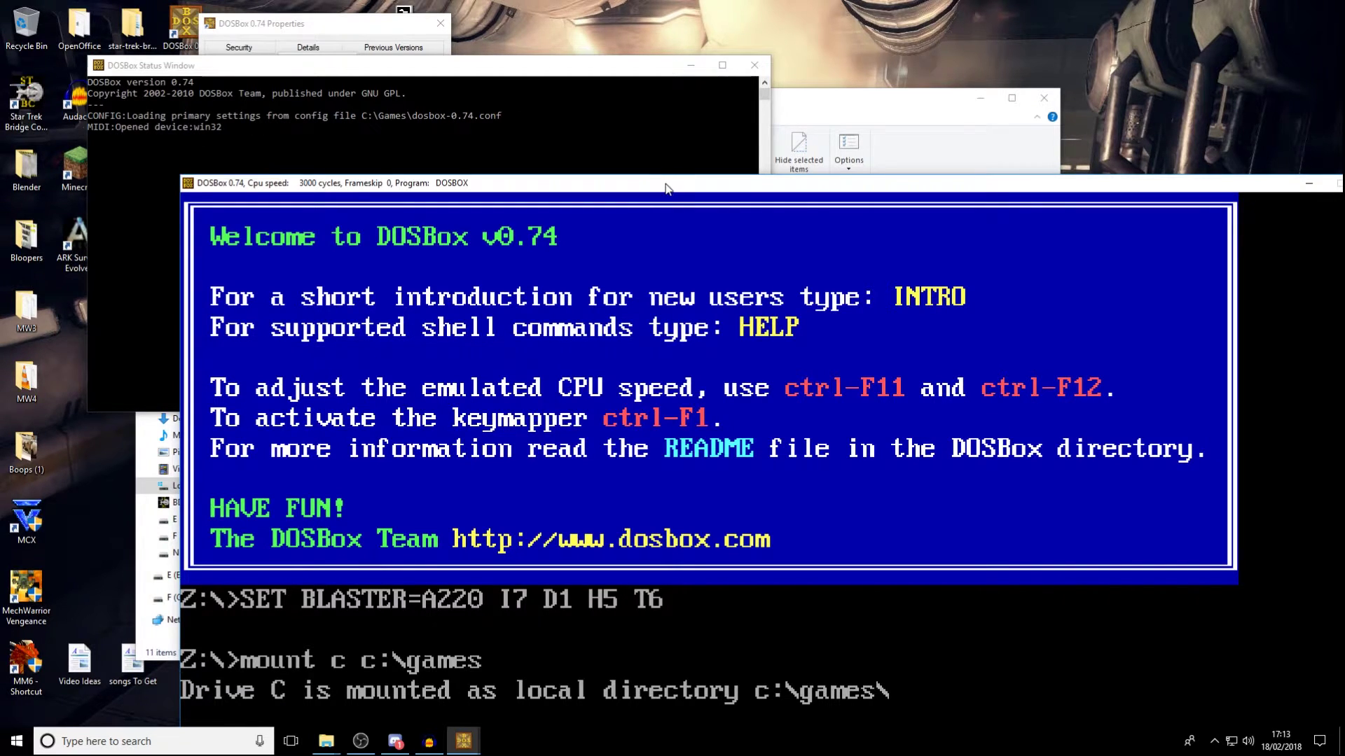
left_click_drag(669, 183, 587, 9)
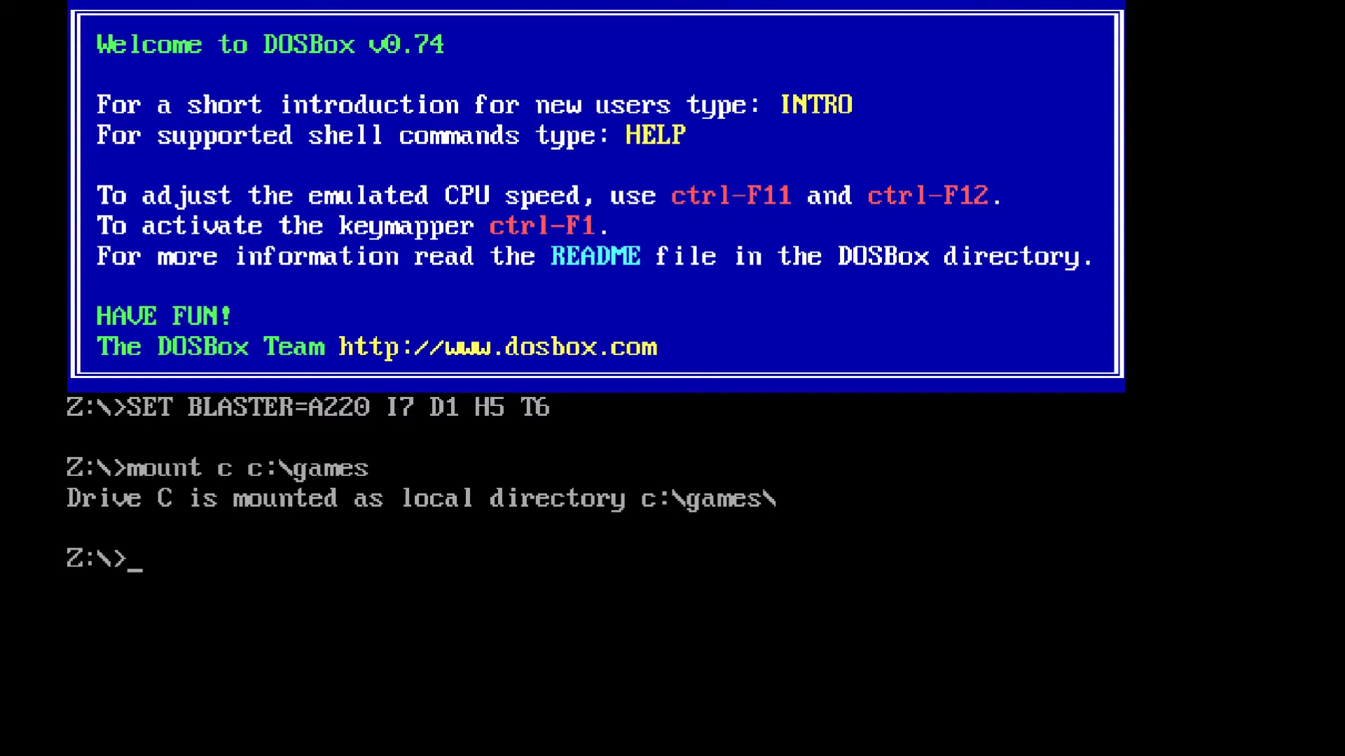
Step: Switch to the mounted C: drive and list its contents with dir/p
type("c:")
key("Return")
type("dir/p")
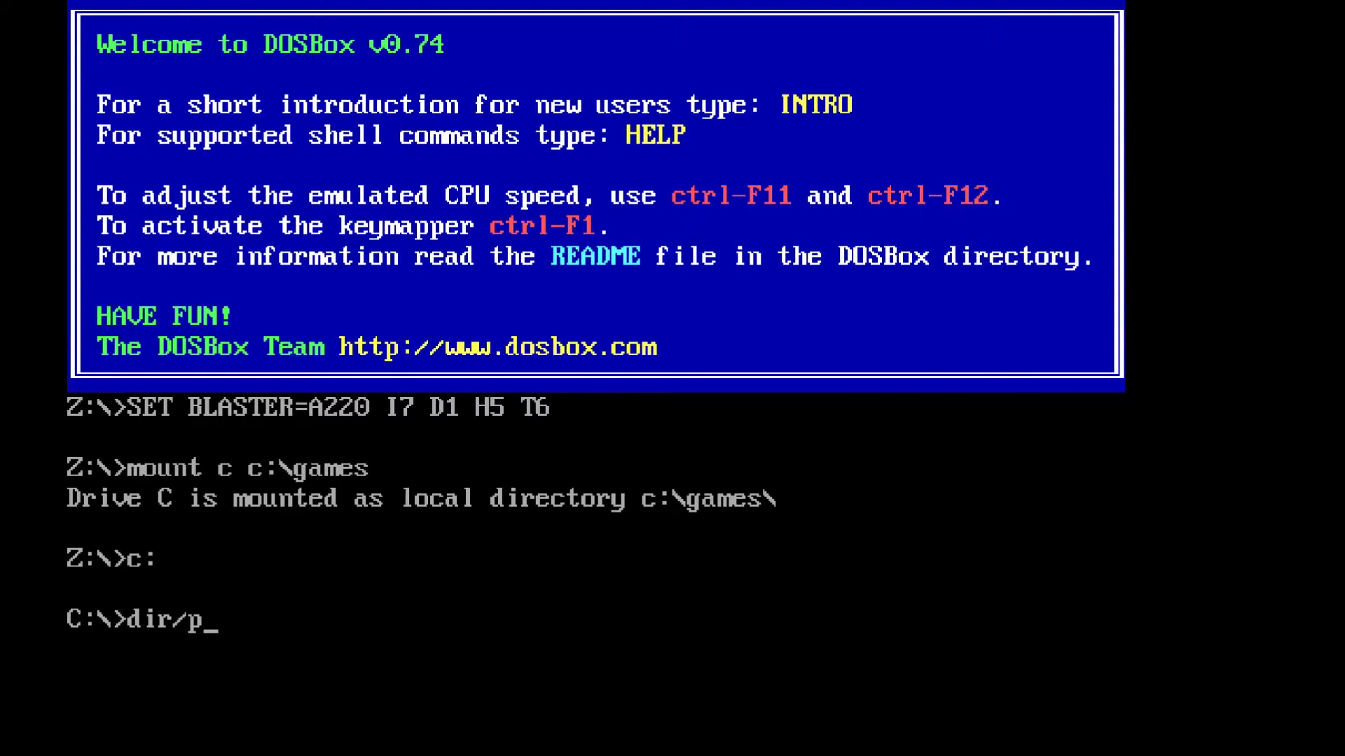
key("Return")
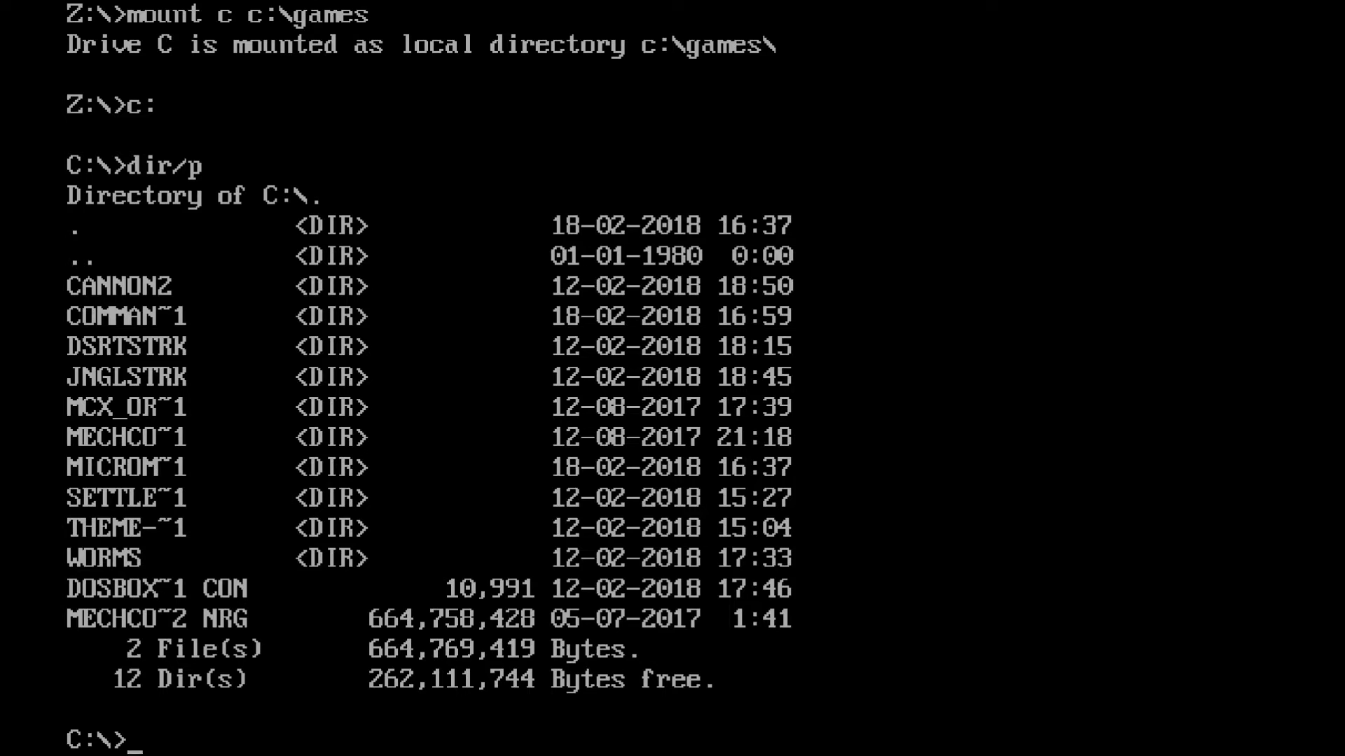
Step: Enter the cannon2 directory and page through its file listing with dir/p
type("cd cannon23")
key("BackSpace")
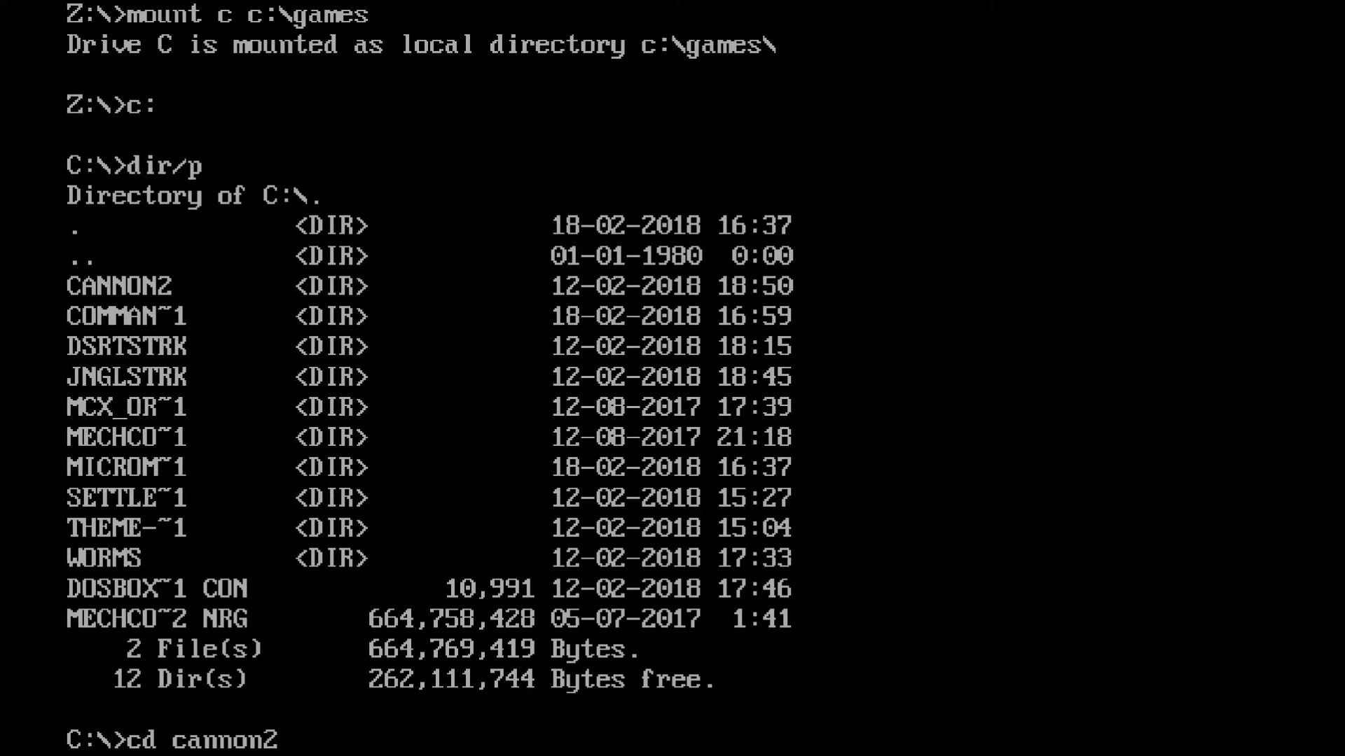
key("Return")
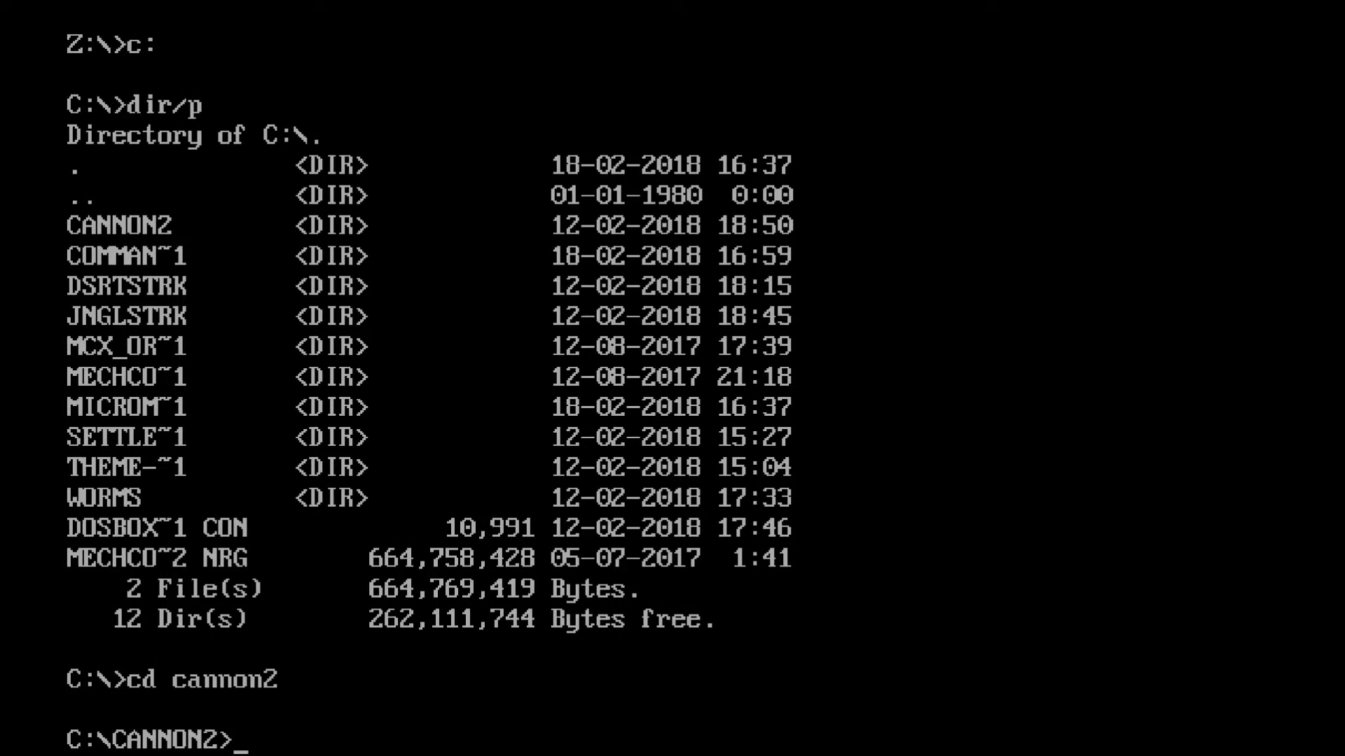
type("dir/p")
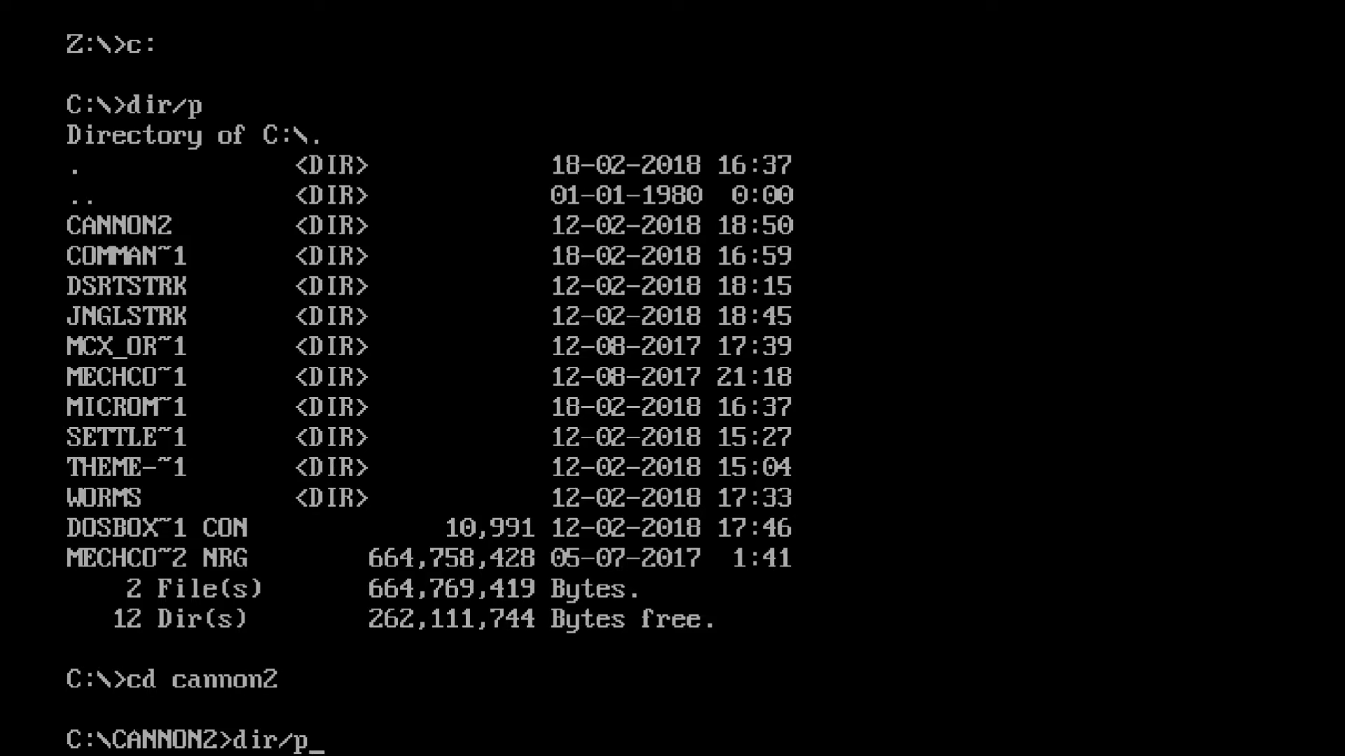
key("Return")
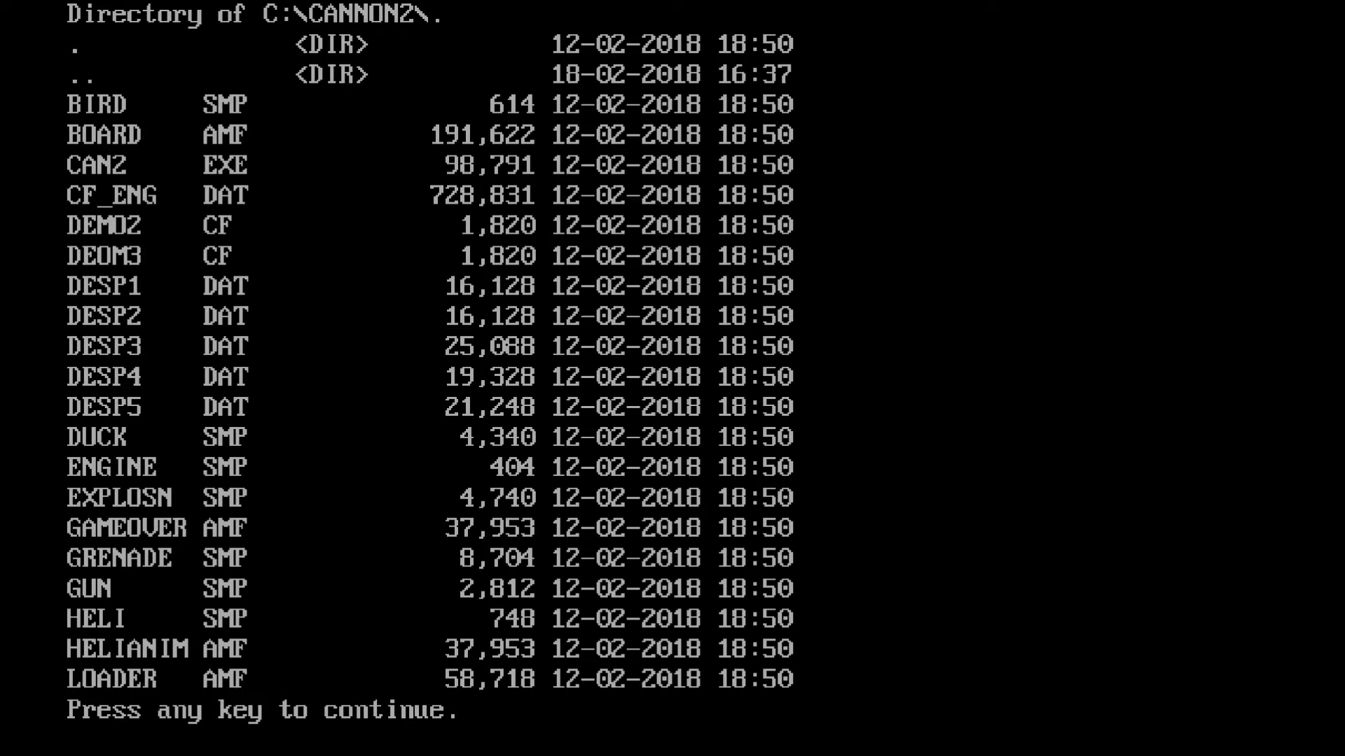
key("space")
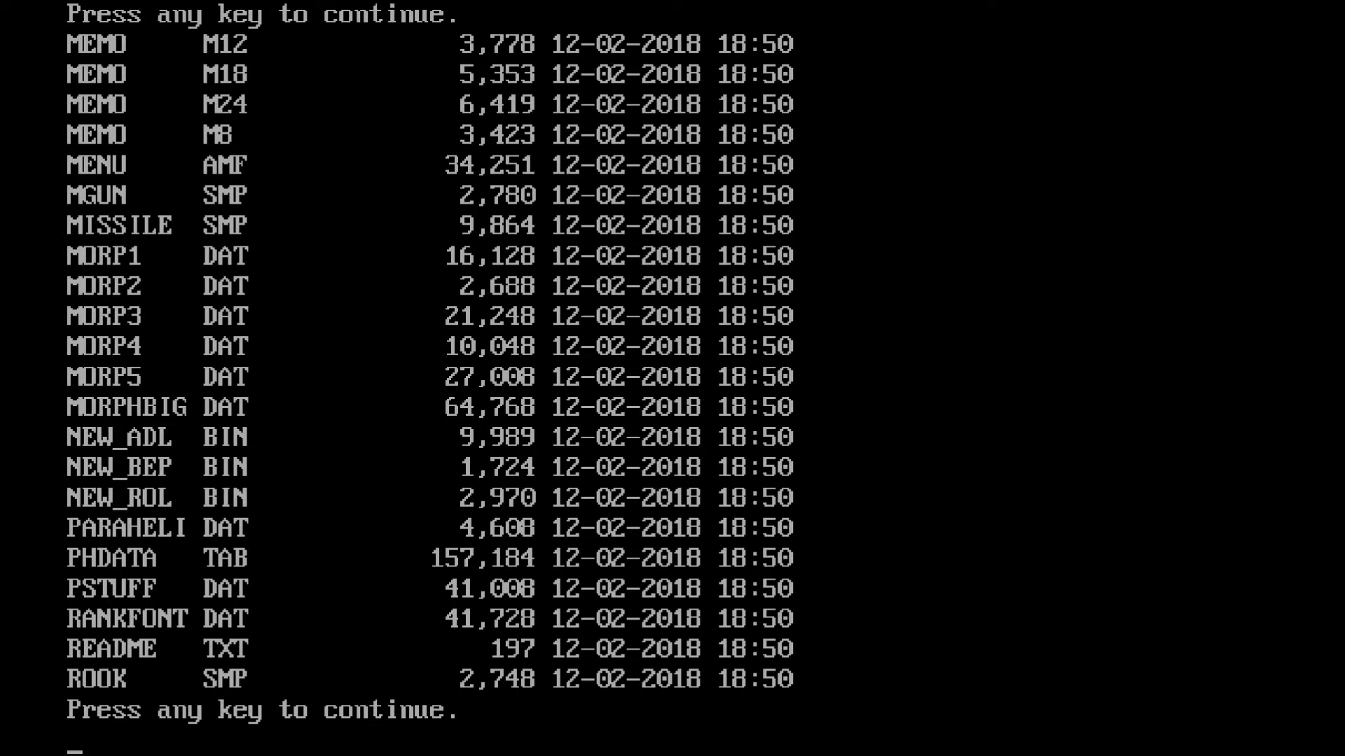
key("space")
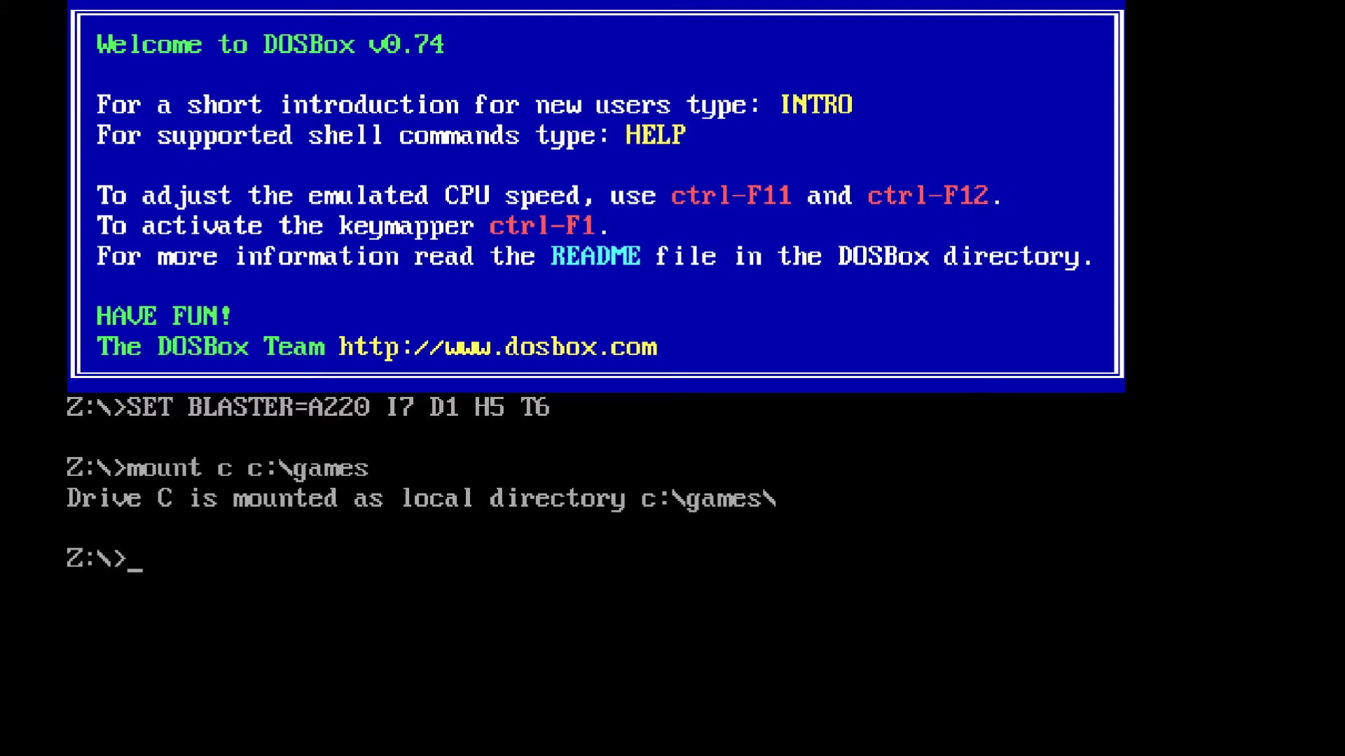
Step: In the fresh DOSBox session, change to drive C: and list the game folders with dir/p
type("c:")
key("Return")
type("dir/p")
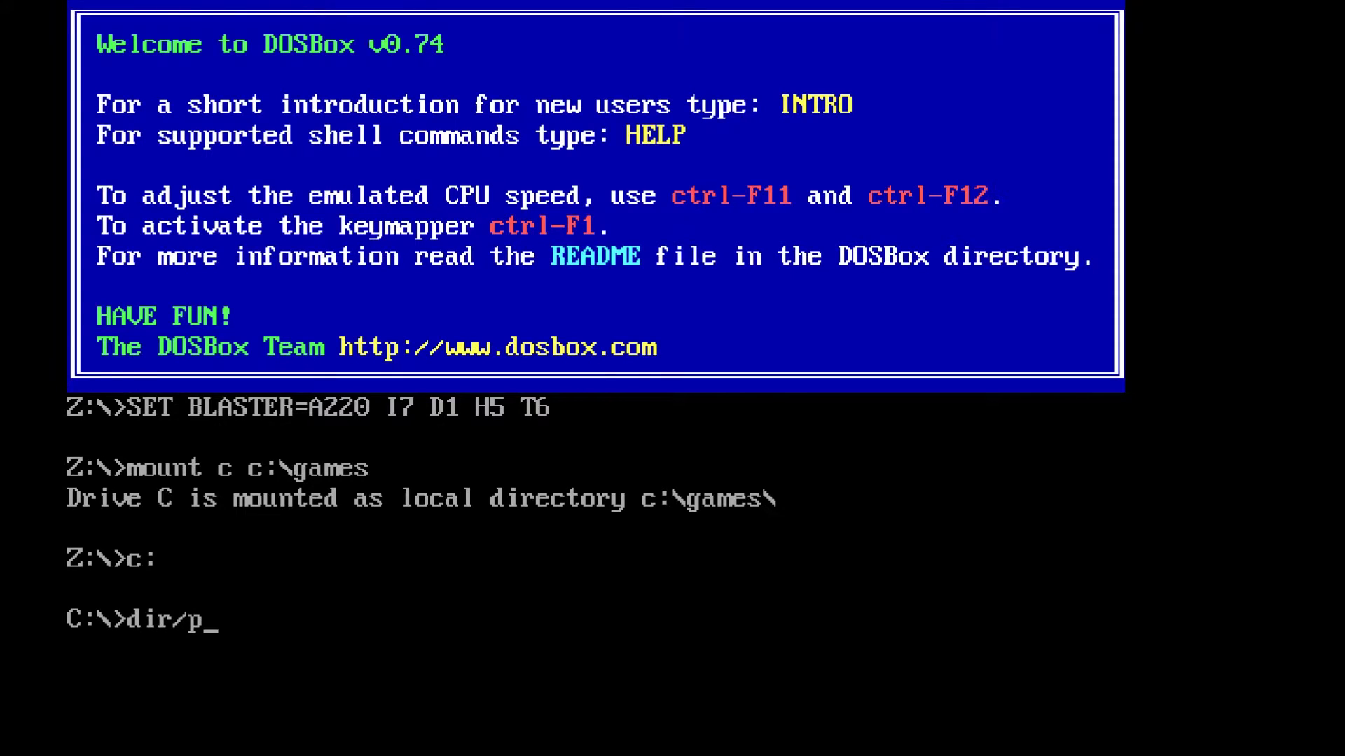
key("Return")
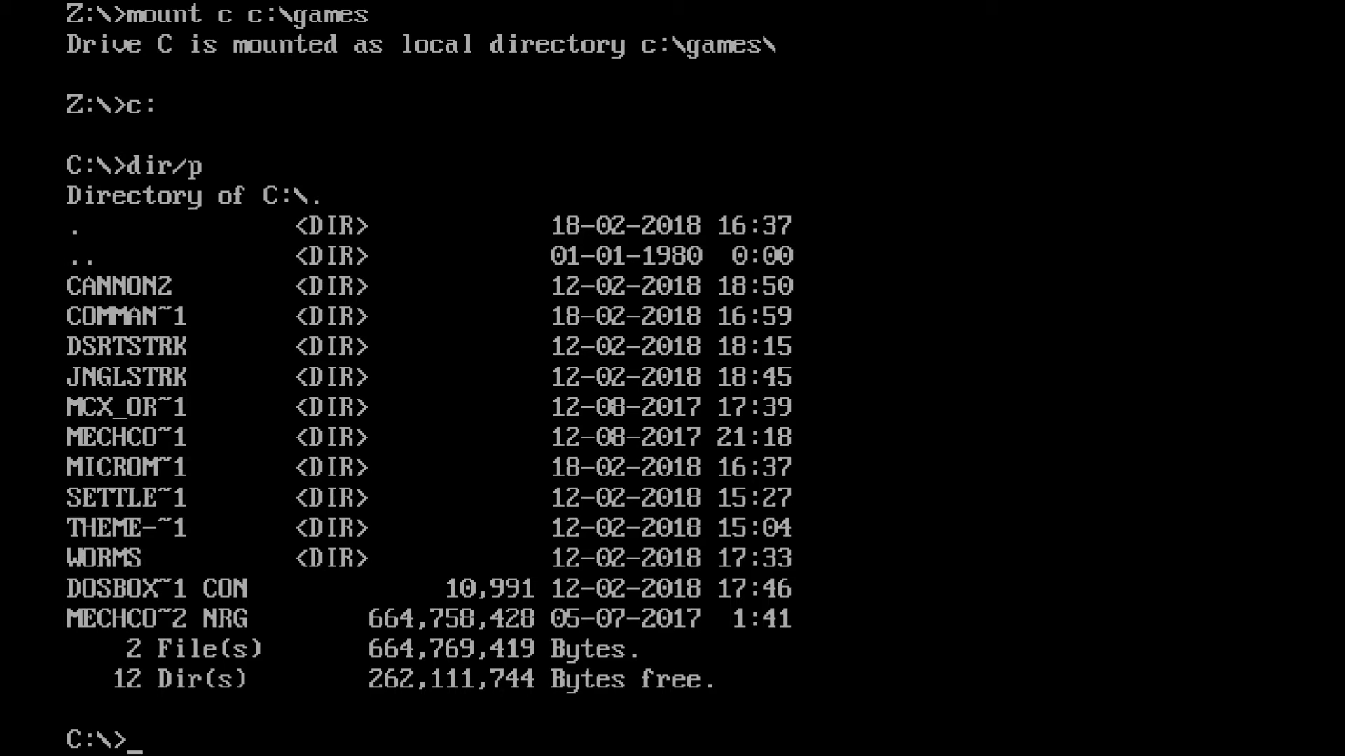
Step: Enter the Settlers folder using its shortened DOS name, cd settle~1
type("cd settlre")
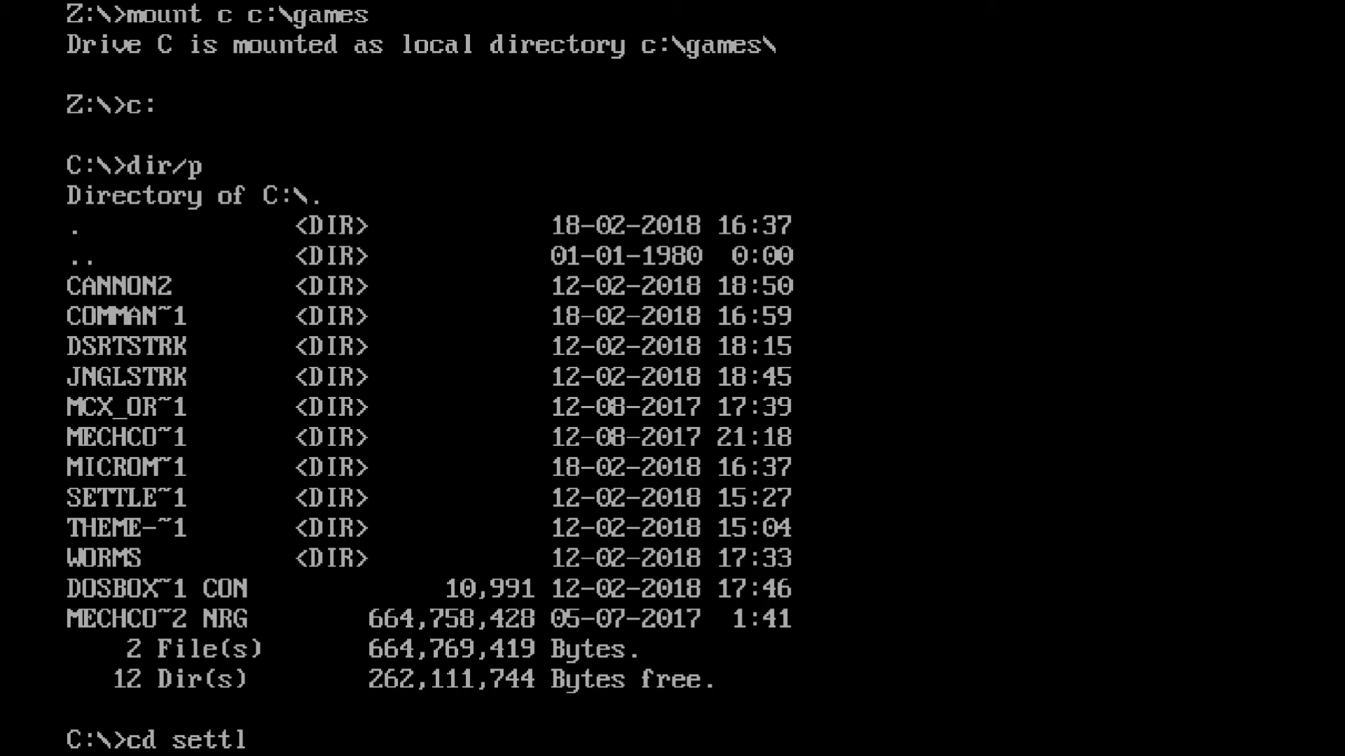
key("BackSpace")
key("BackSpace")
type("e~1")
key("Return")
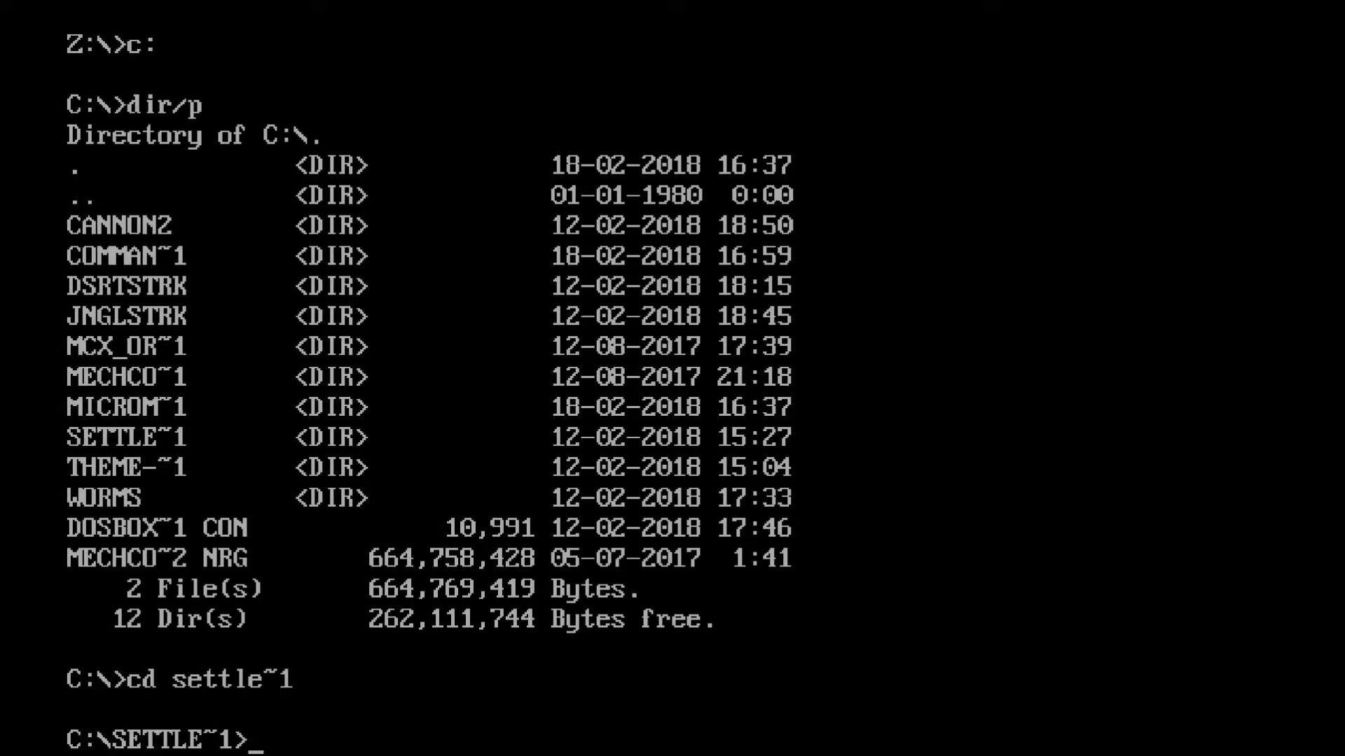
Step: Return to the root of drive C: with cd\ and re-enter the settle~1 directory
type("cd\\")
key("Return")
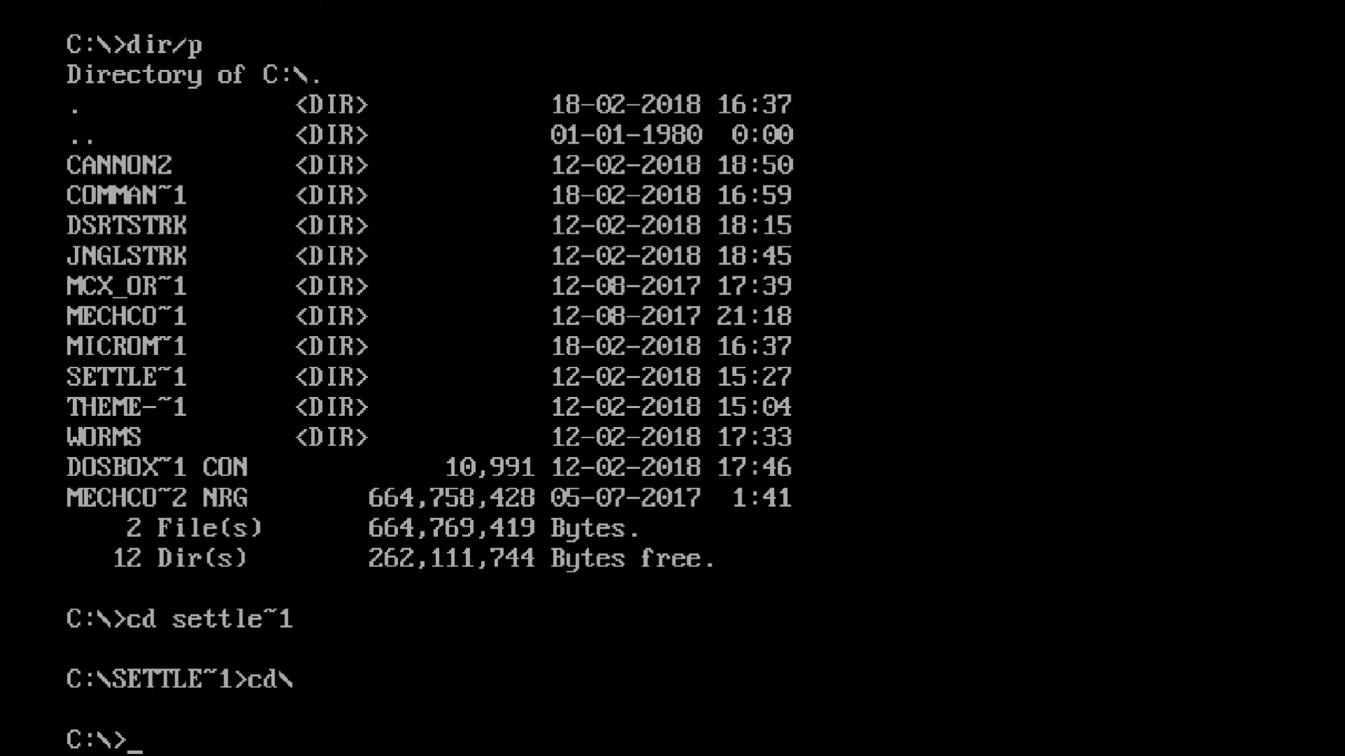
type("cd settle~1")
key("Return")
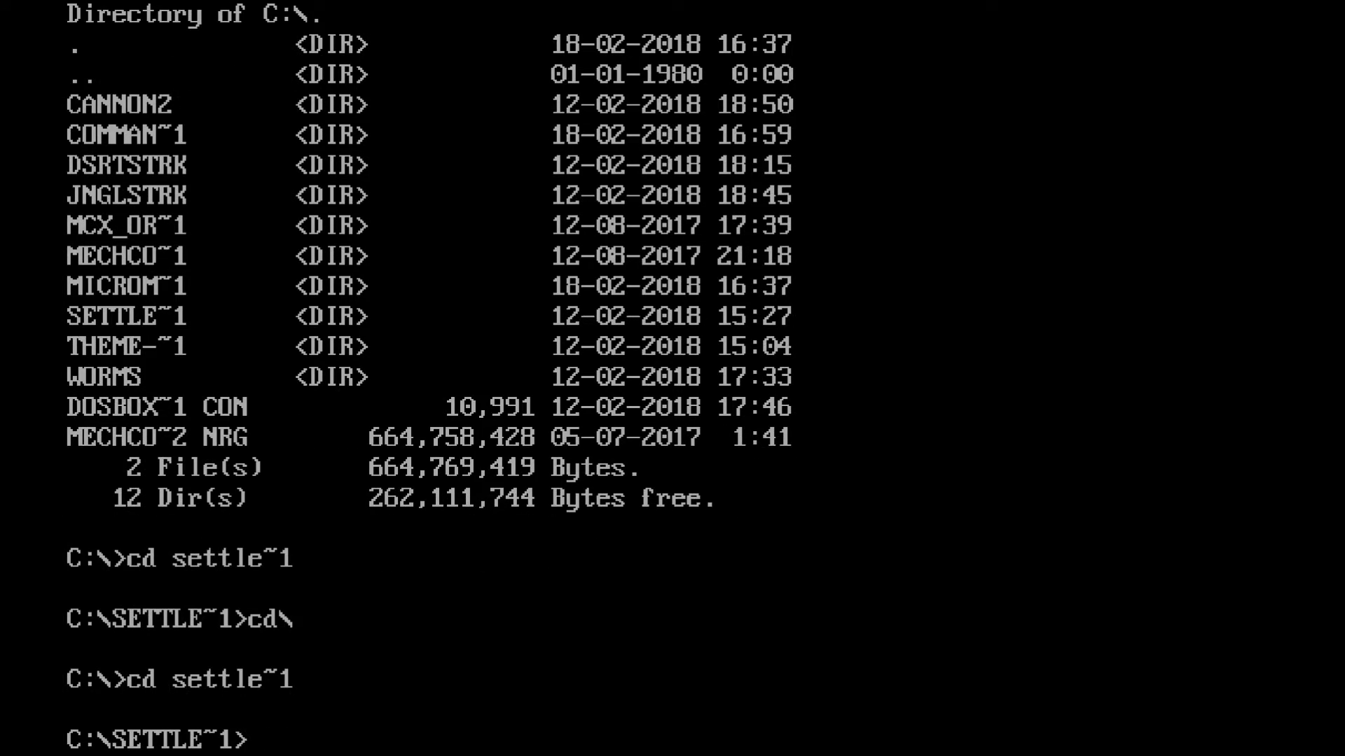
Step: Enter the s2g subdirectory, go up one level with cd.., and return to the C: root with cd\
type("cd s2g")
key("Return")
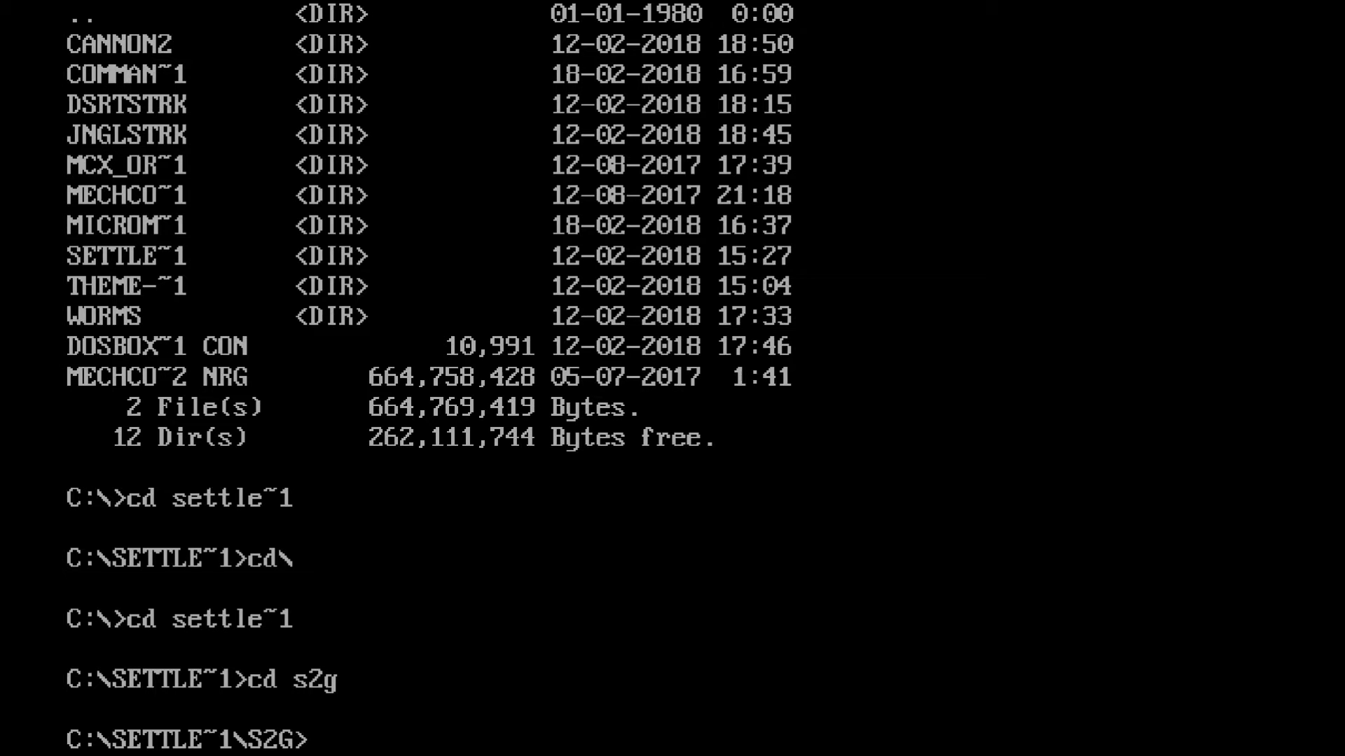
type("cd..")
key("Return")
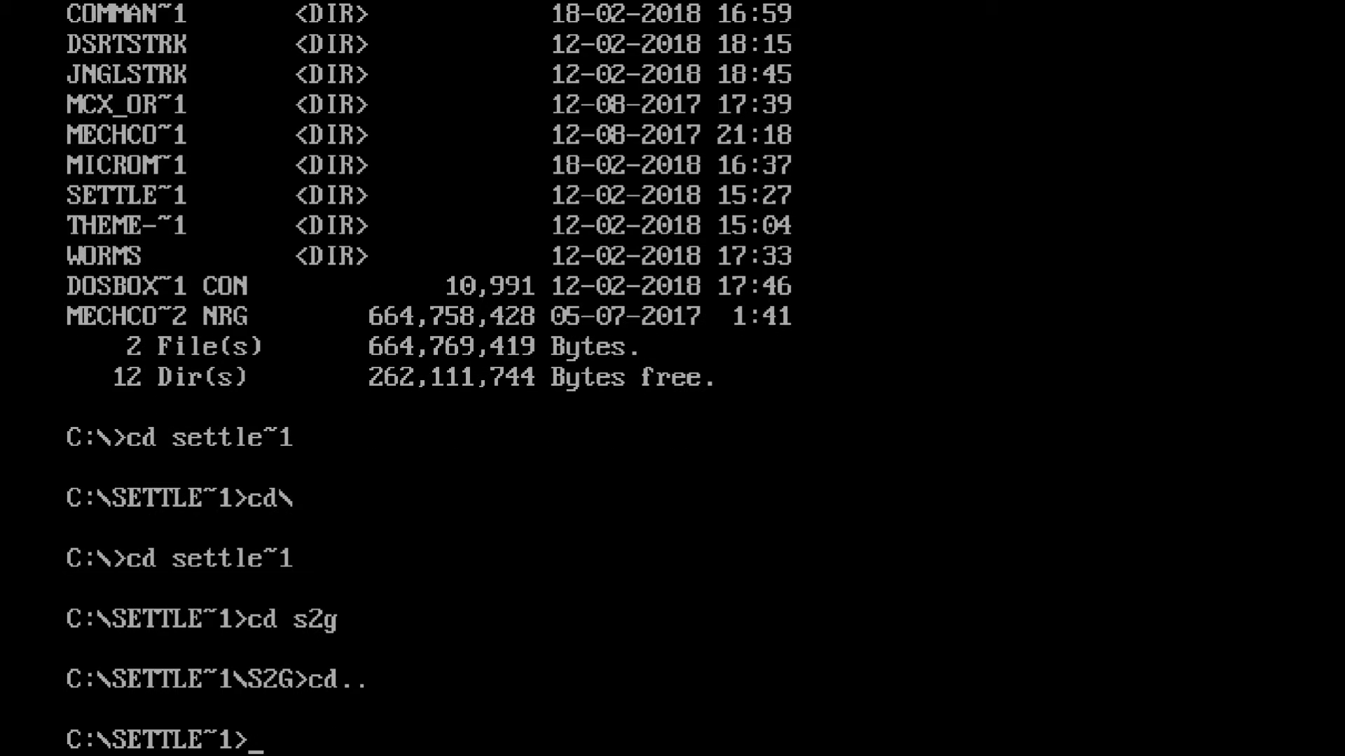
type("cd\\")
key("Return")
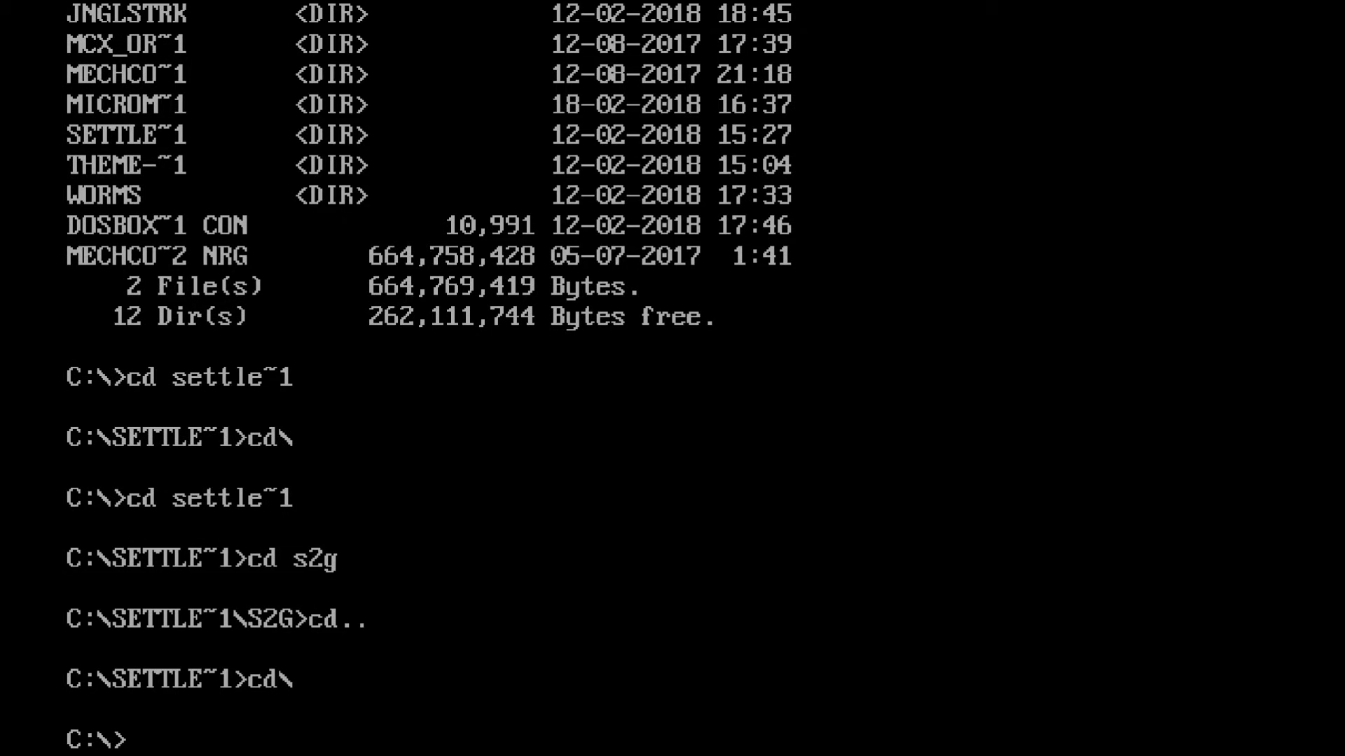
Step: Enter the comman~1 directory and page through its full file listing with dir/p
type("cd comman")
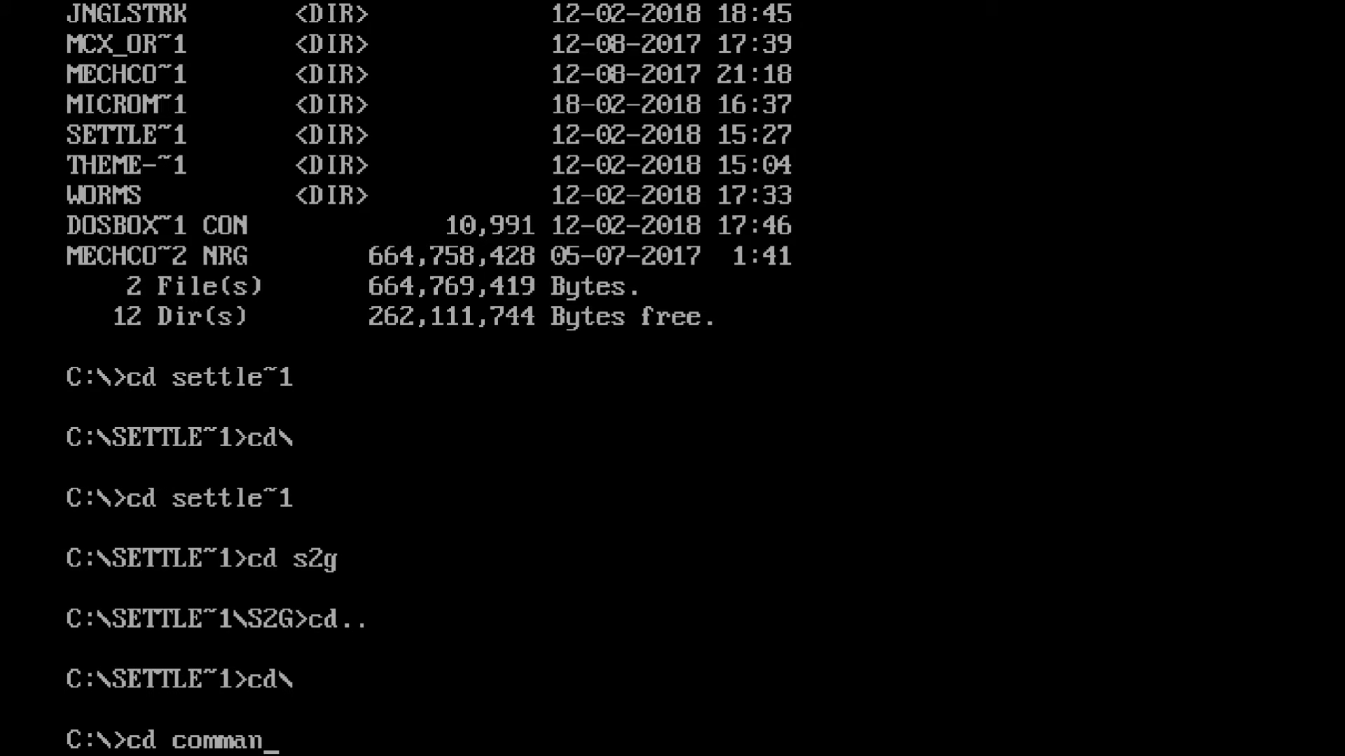
type("~1")
key("Return")
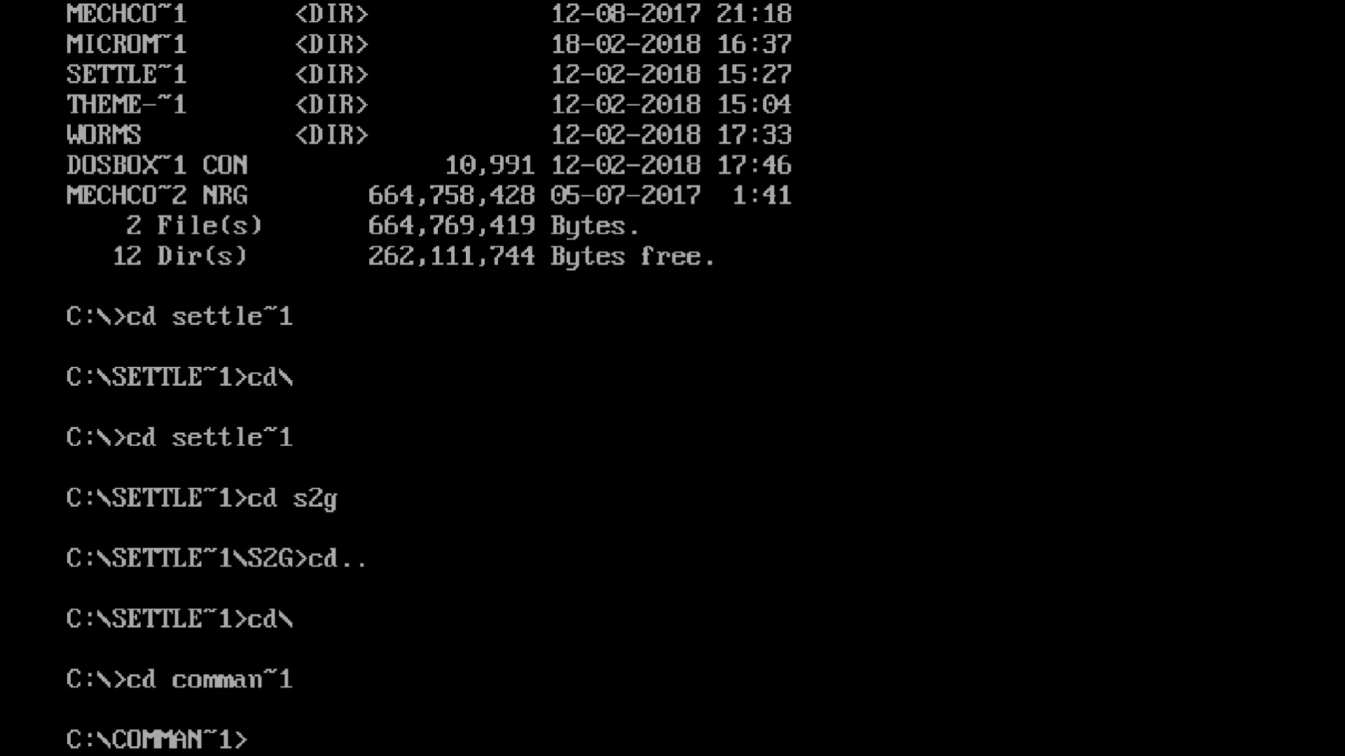
type("dir/p")
key("Return")
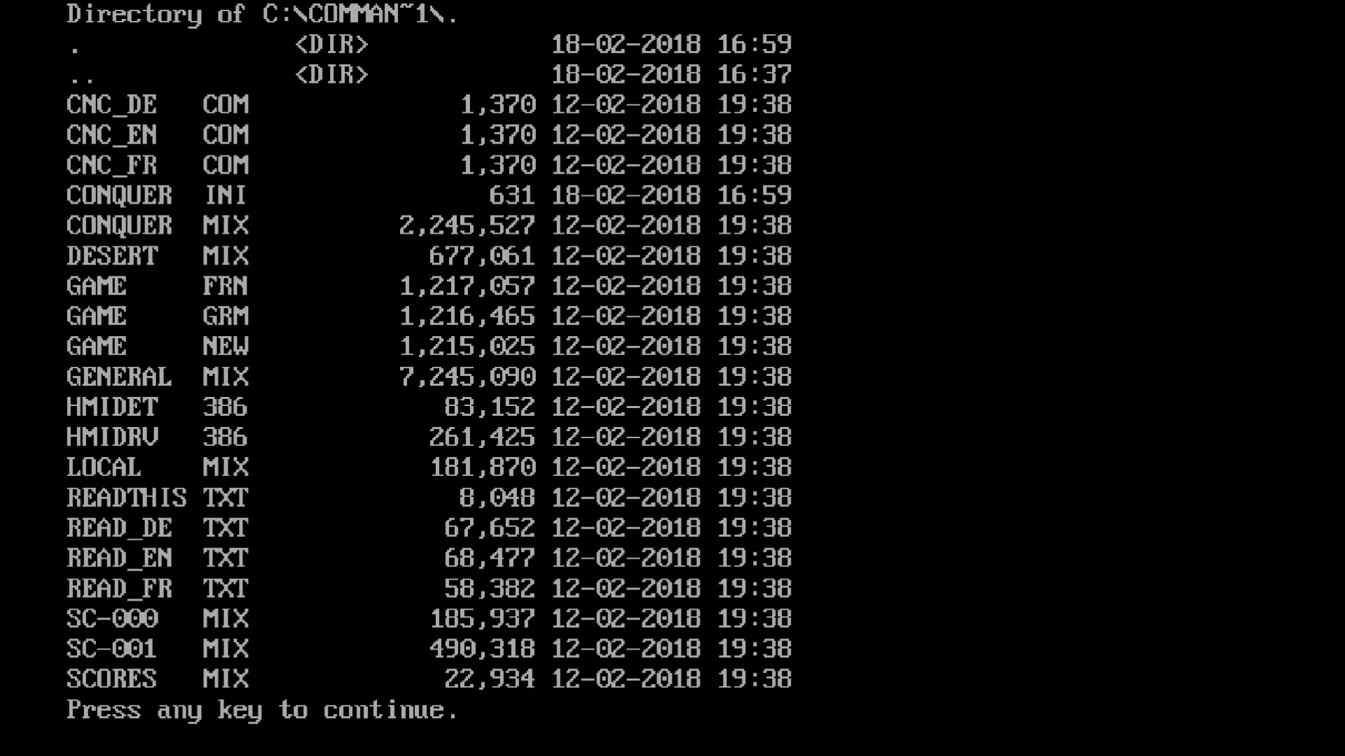
key("space")
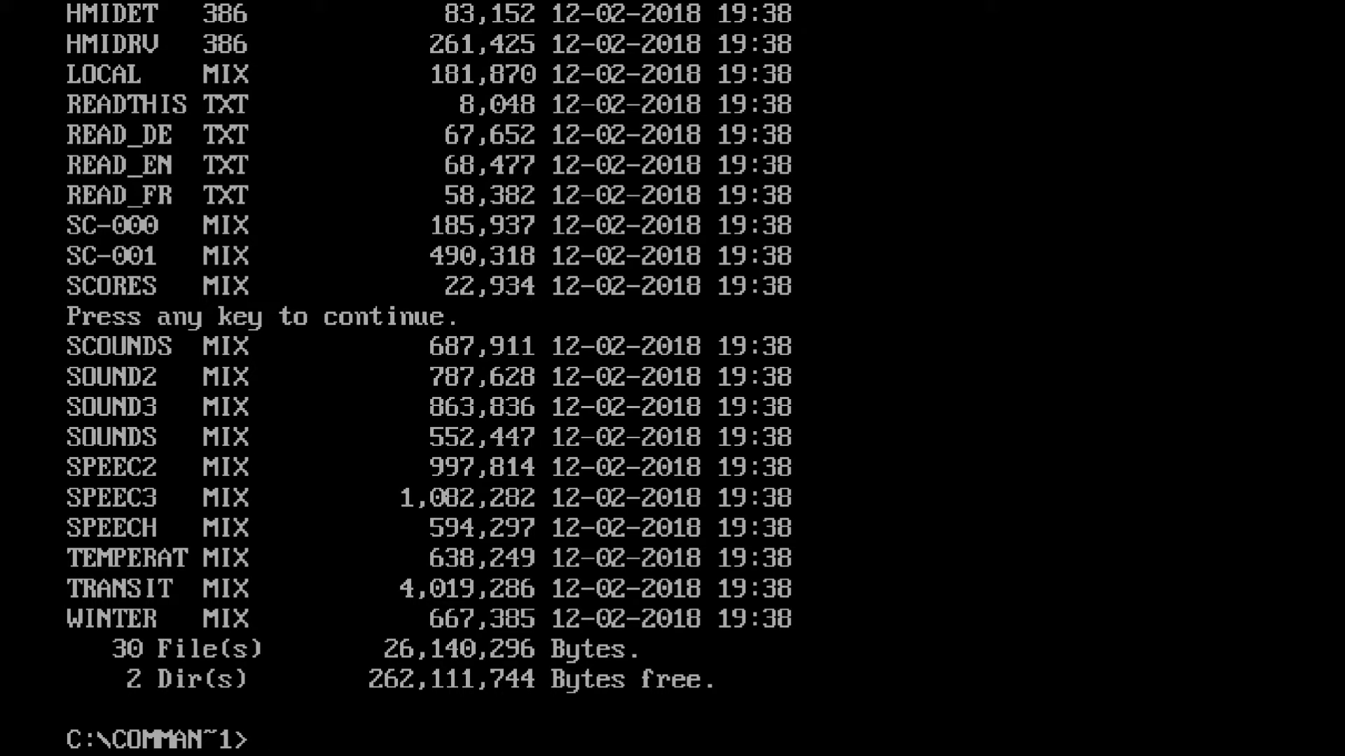
Step: Return to the C: root, switch to drive Z: and try to mount the whole drive with mount c c:\
type("cd\\")
key("Return")
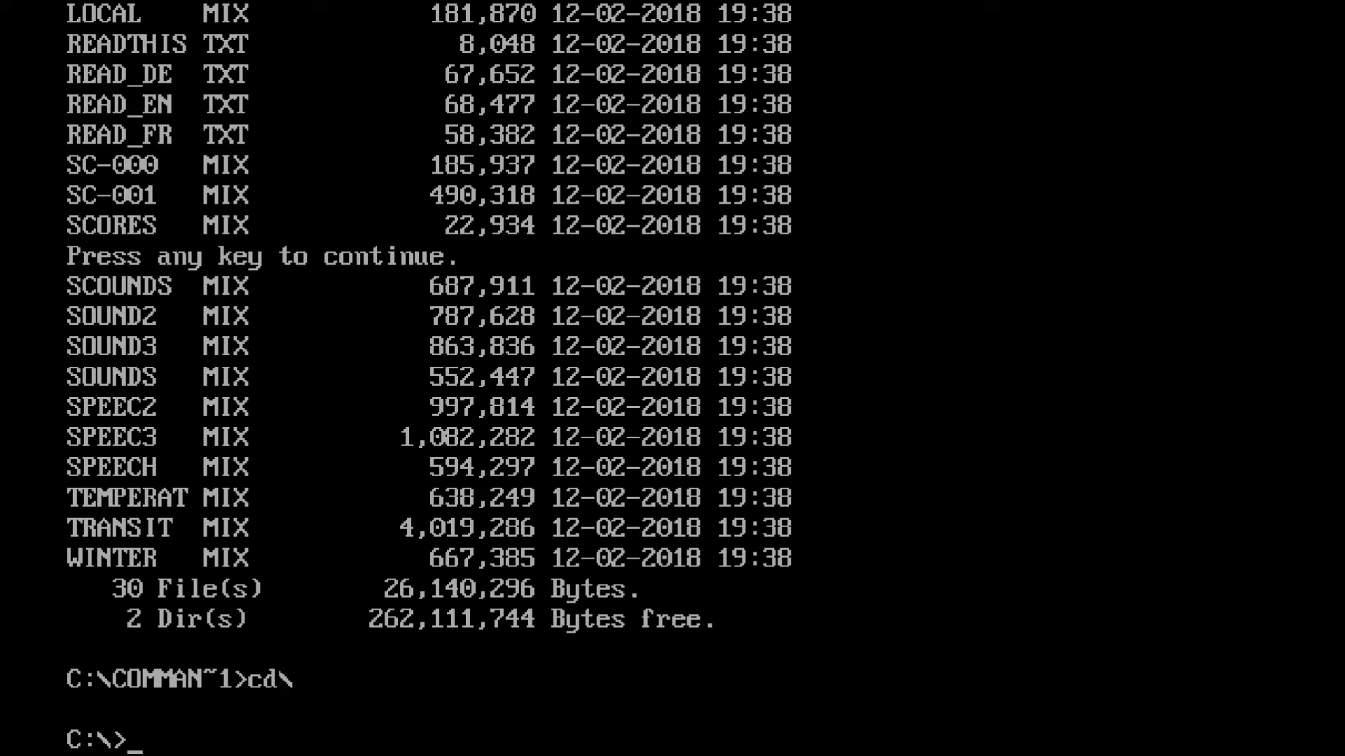
type("z:")
key("Return")
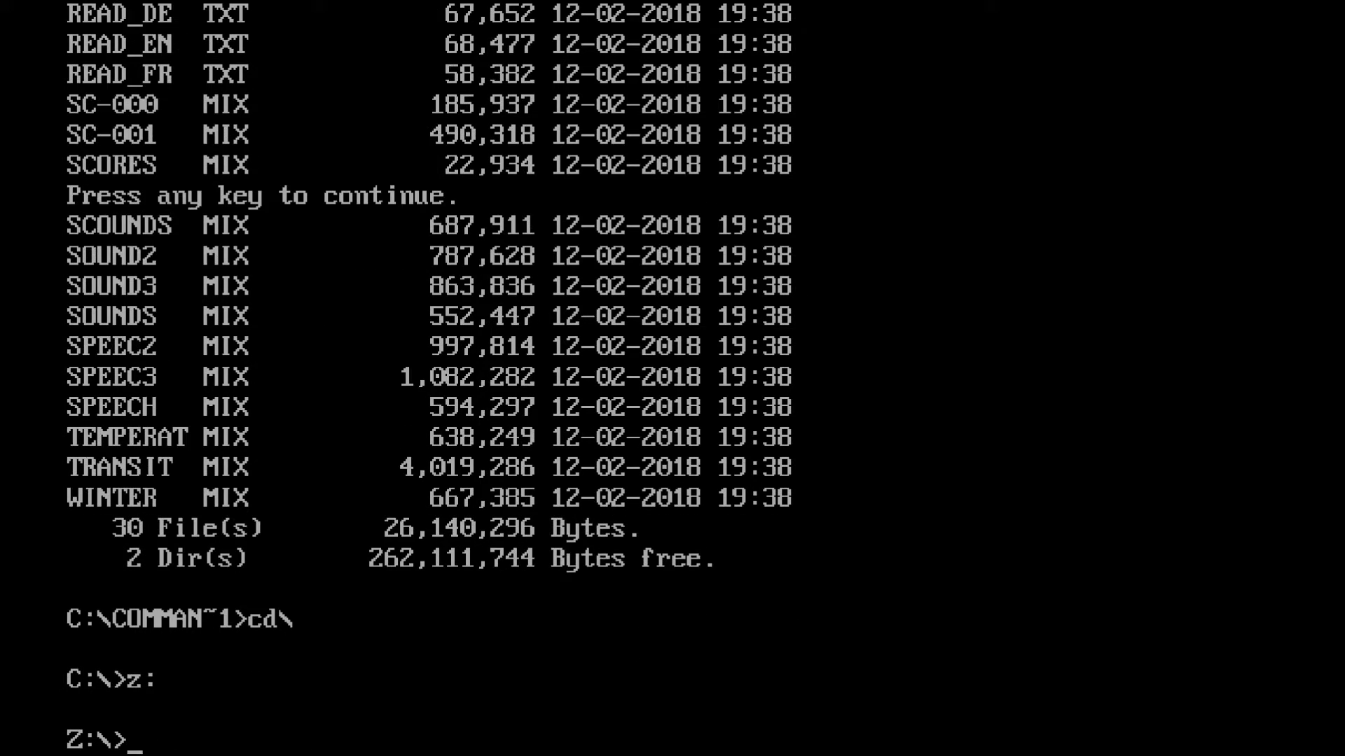
type("mount c c:\\")
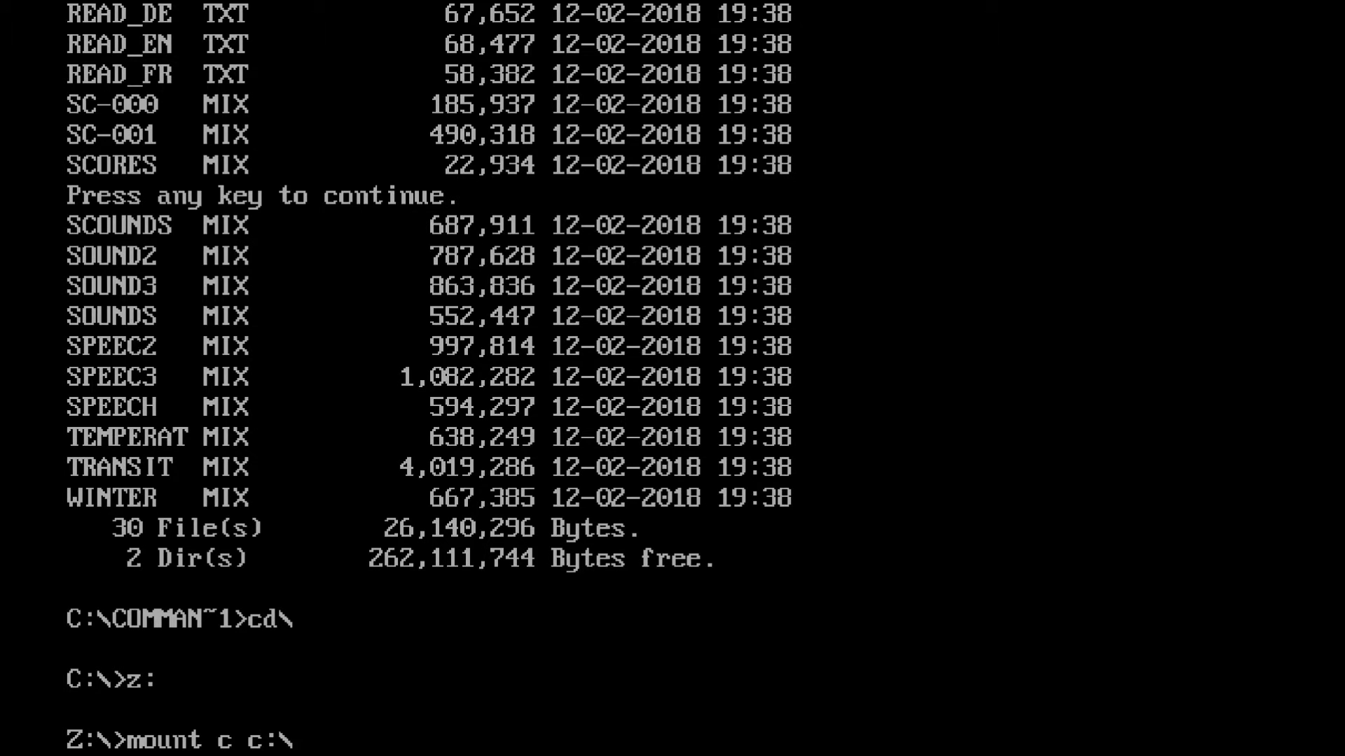
key("Return")
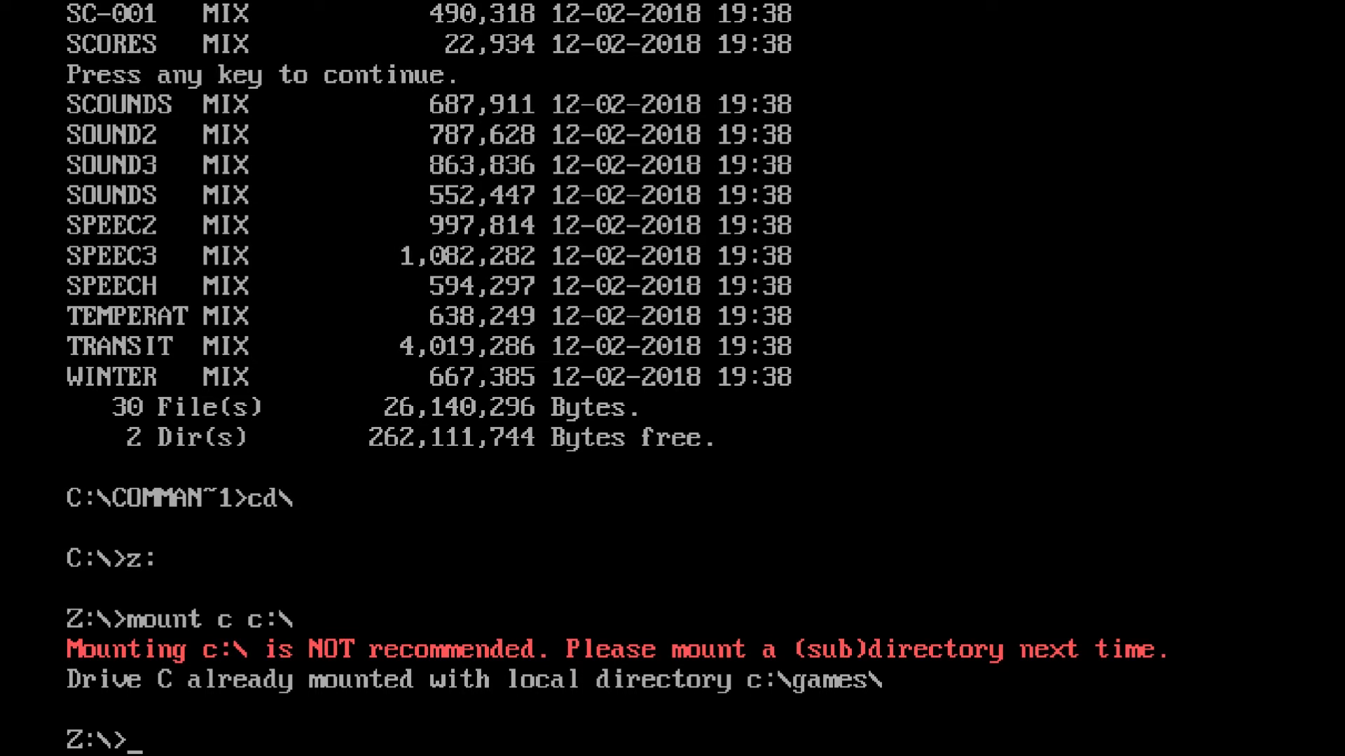
Step: List the contents of drive Z: with dir/p
type("cd")
key("BackSpace")
type("\\")
key("BackSpace")
type("..")
key("BackSpace")
key("BackSpace")
key("BackSpace")
key("BackSpace")
type("dir/p")
key("Return")
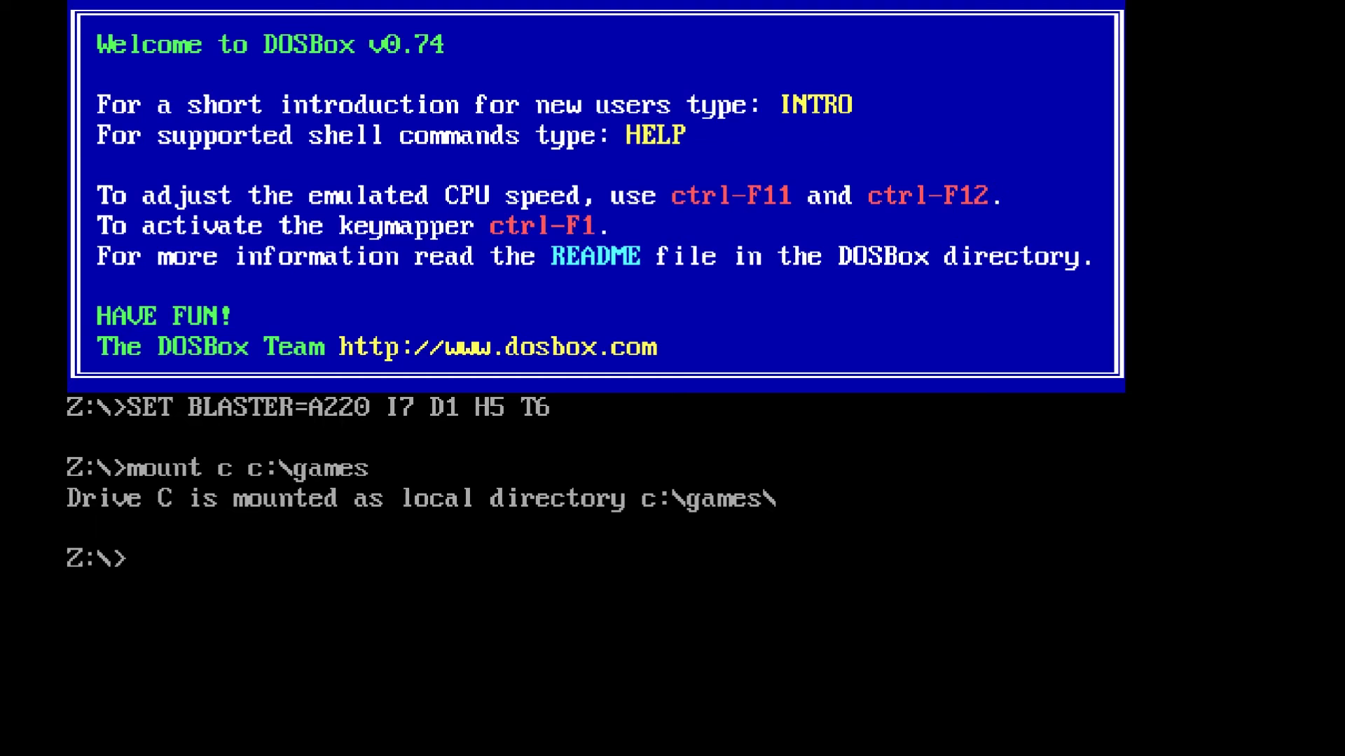
Step: Try to enter the jnglstrk directory from drive Z:, and switch to the mounted C: drive
type("cd jnglstrk")
key("Return")
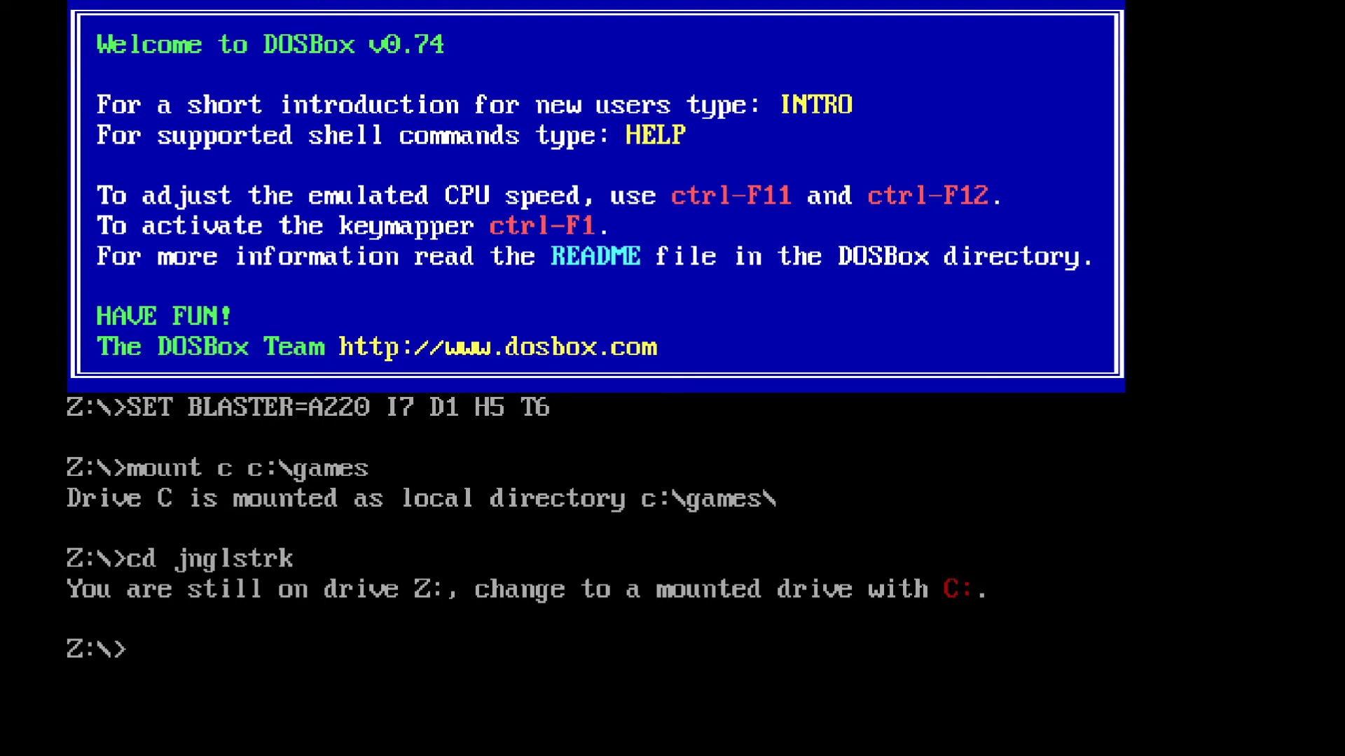
type("c:")
key("Return")
Step: Enter the jnglstrk directory on drive C: and start the game with the jungle command
type("cd jgn")
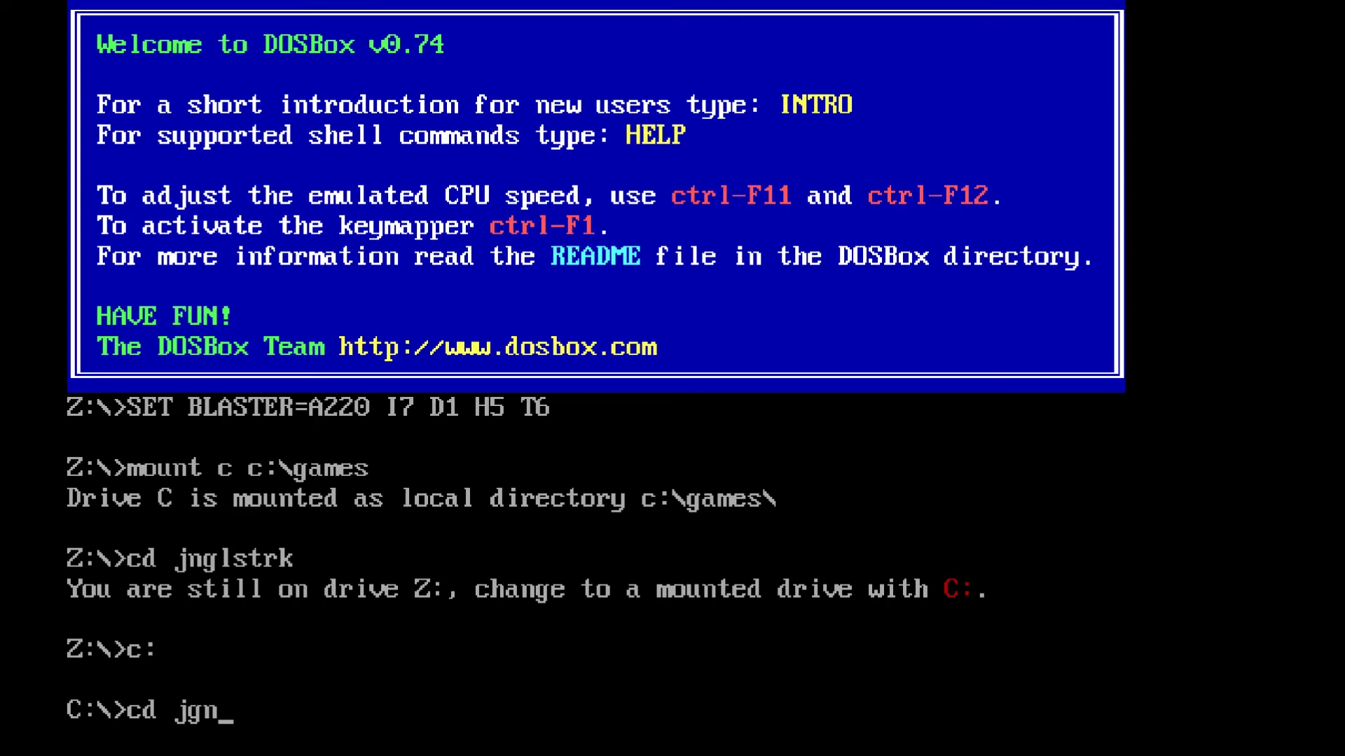
key("BackSpace")
key("BackSpace")
type("nglstrk")
key("Return")
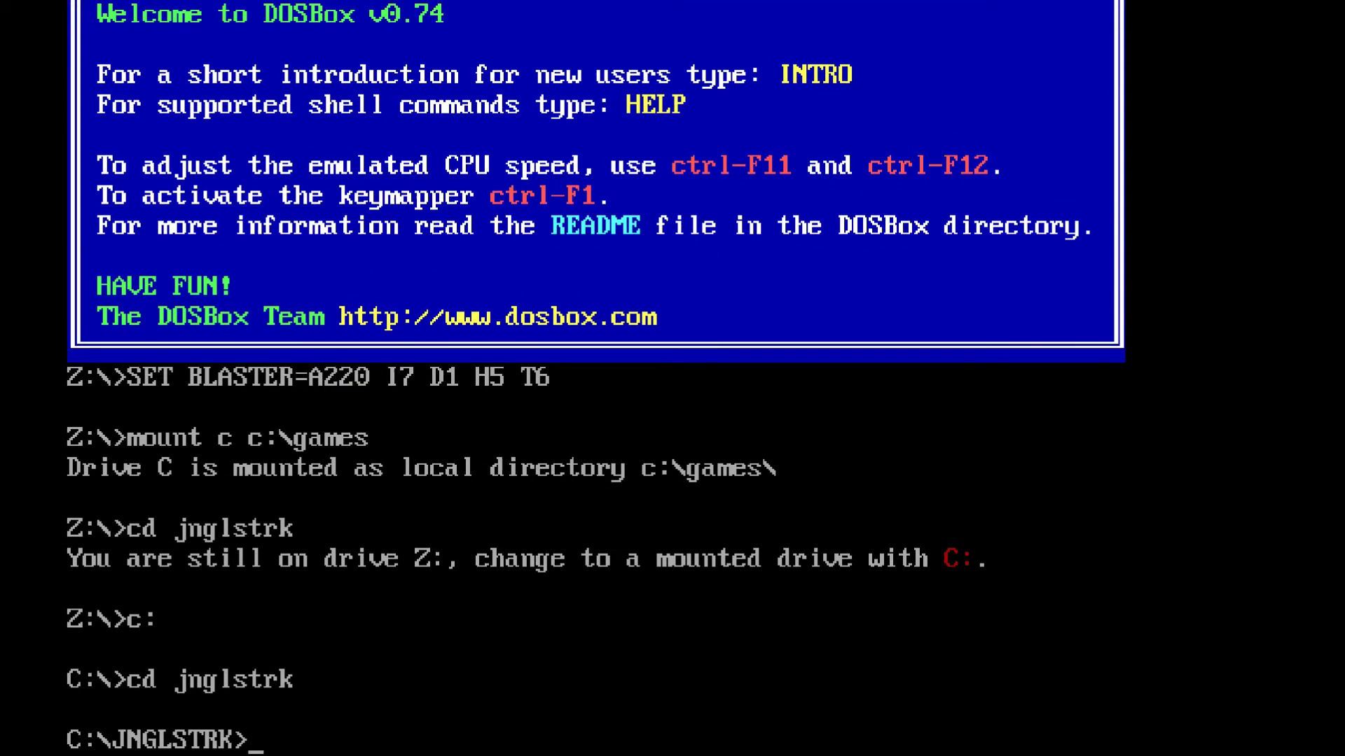
type("jungle")
key("Return")
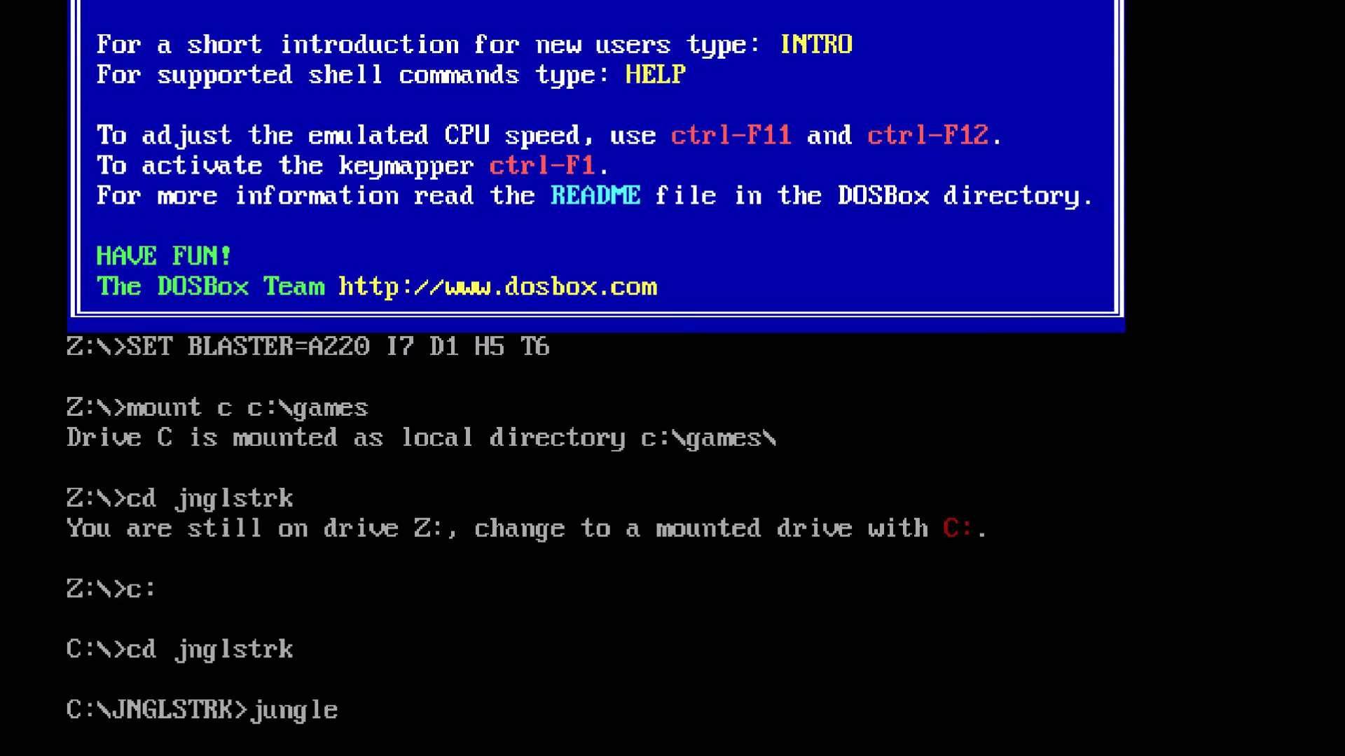